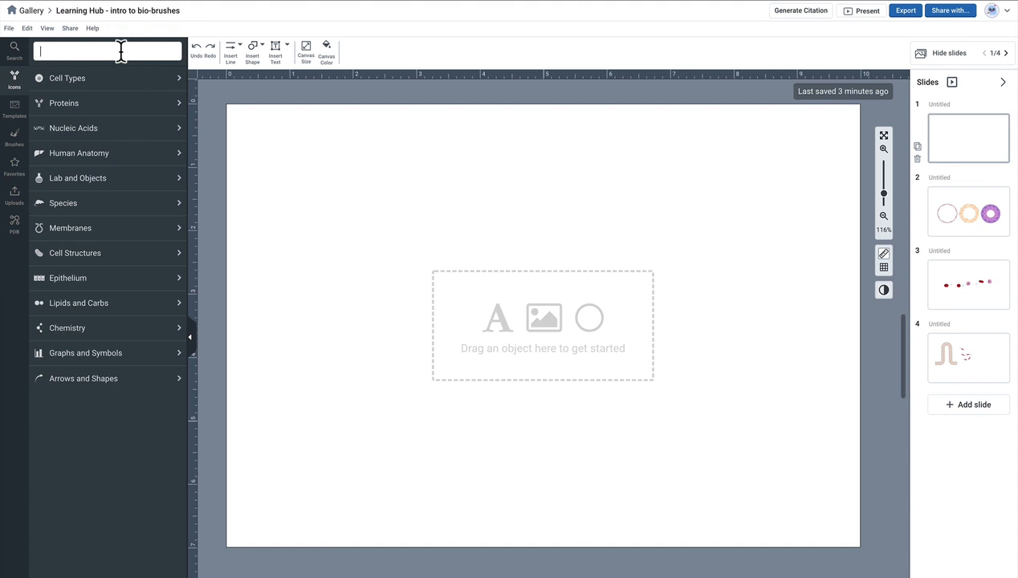
Search the icon library for "membrane", then place the straight phospholipid bilayer brush and stretch it across the full canvas width
text(membrane)
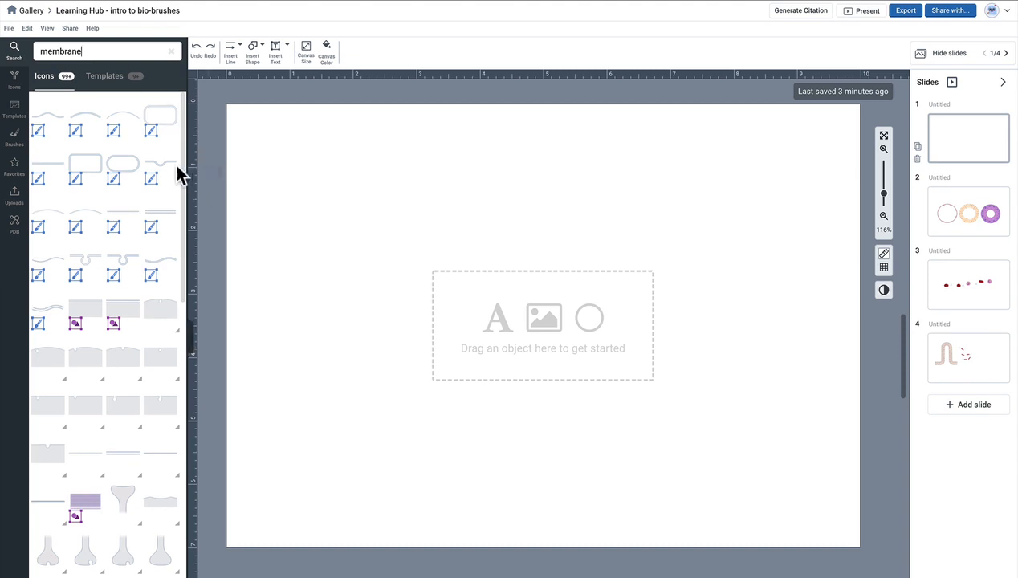
mouse_move(175, 299)
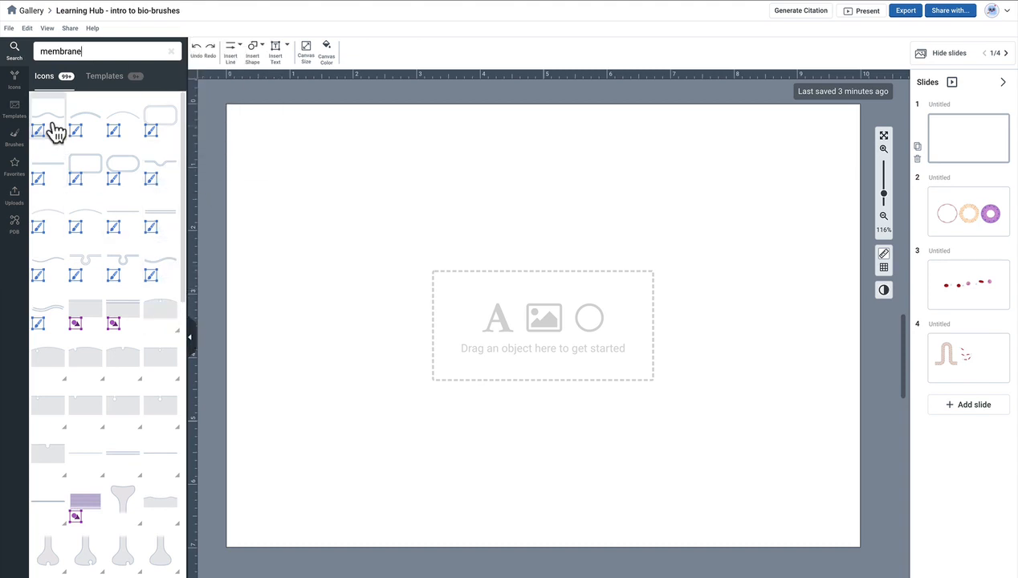
mouse_move(76, 147)
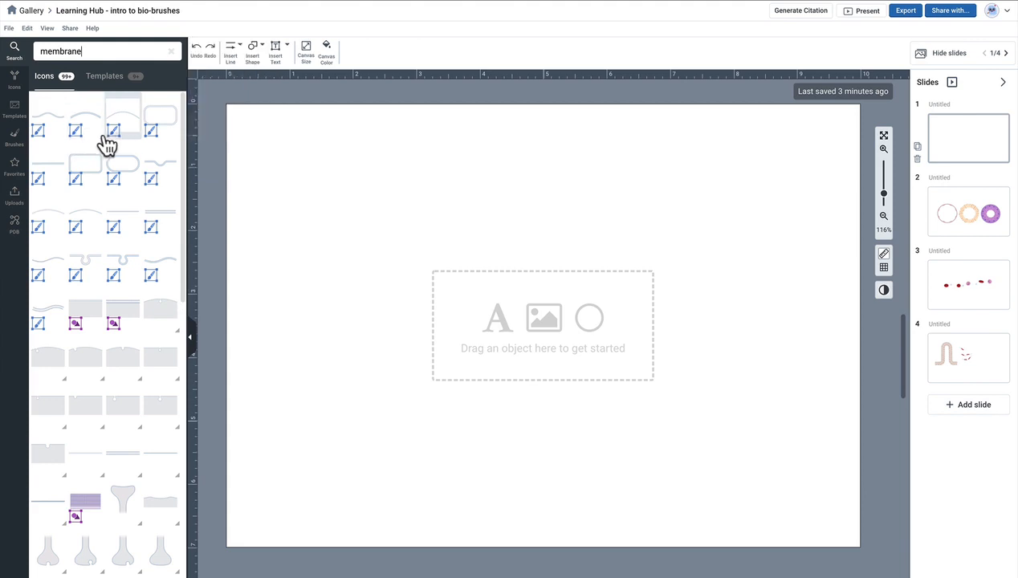
mouse_move(153, 186)
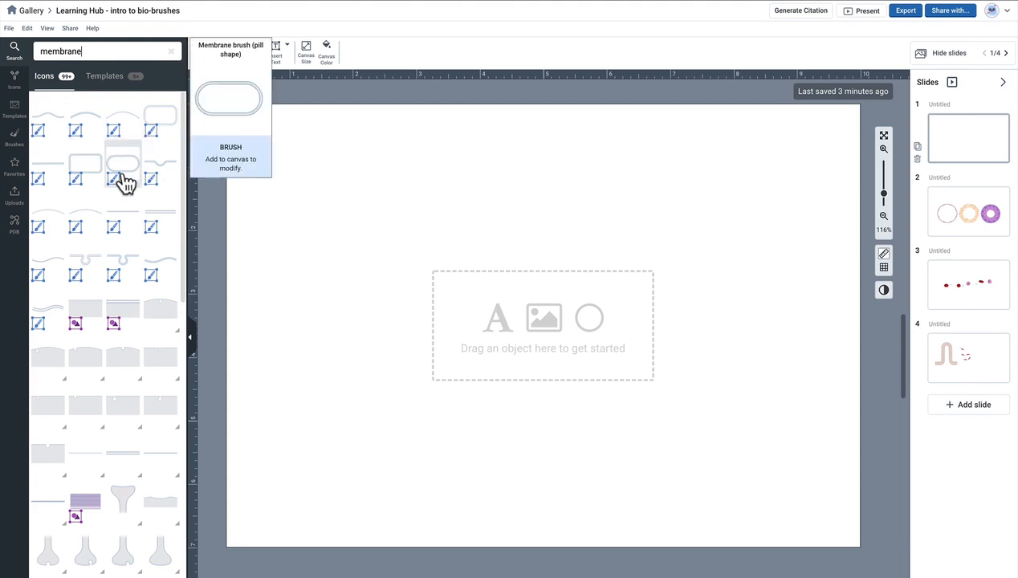
mouse_move(161, 239)
mouse_move(170, 280)
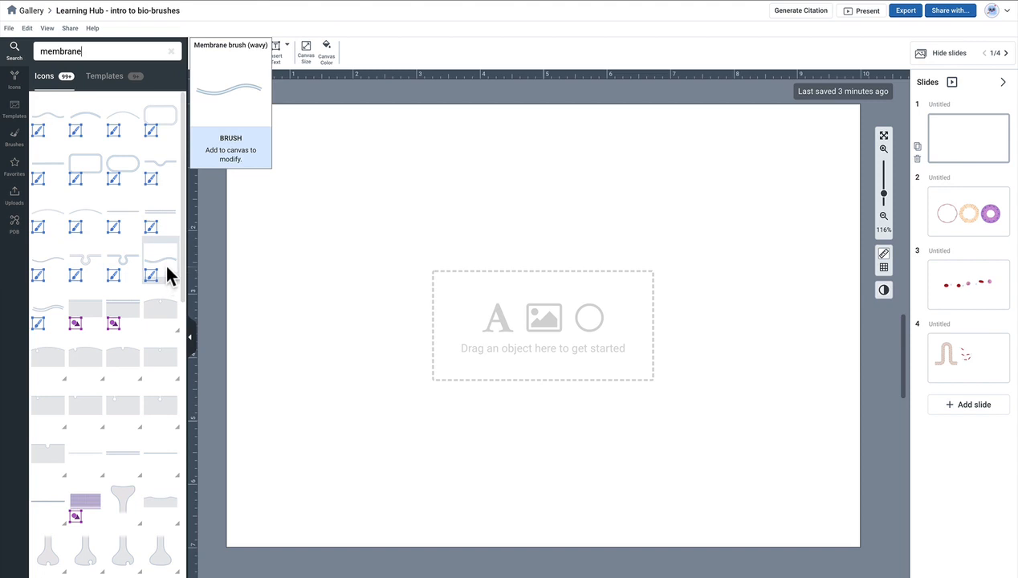
mouse_move(153, 387)
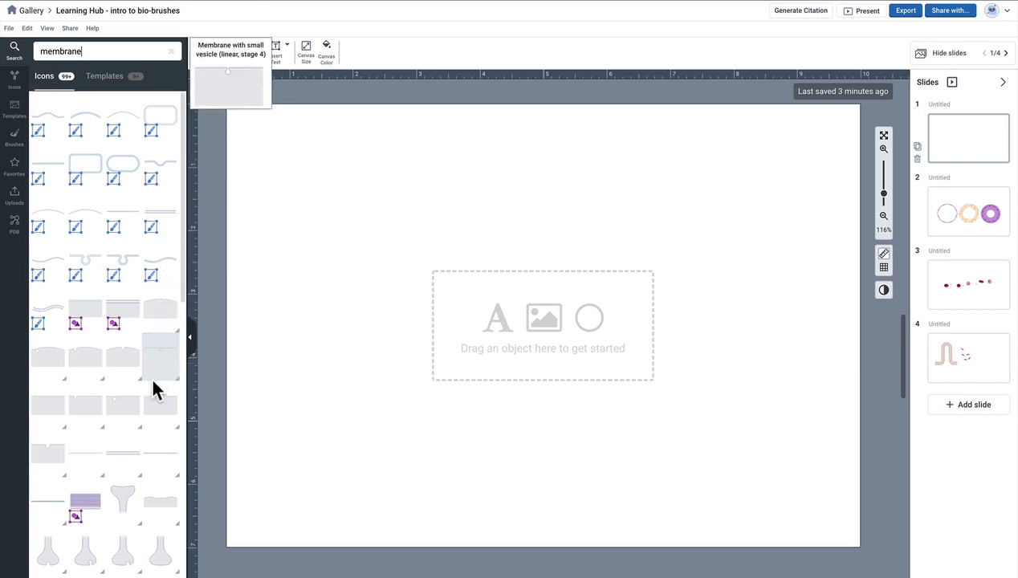
mouse_move(156, 410)
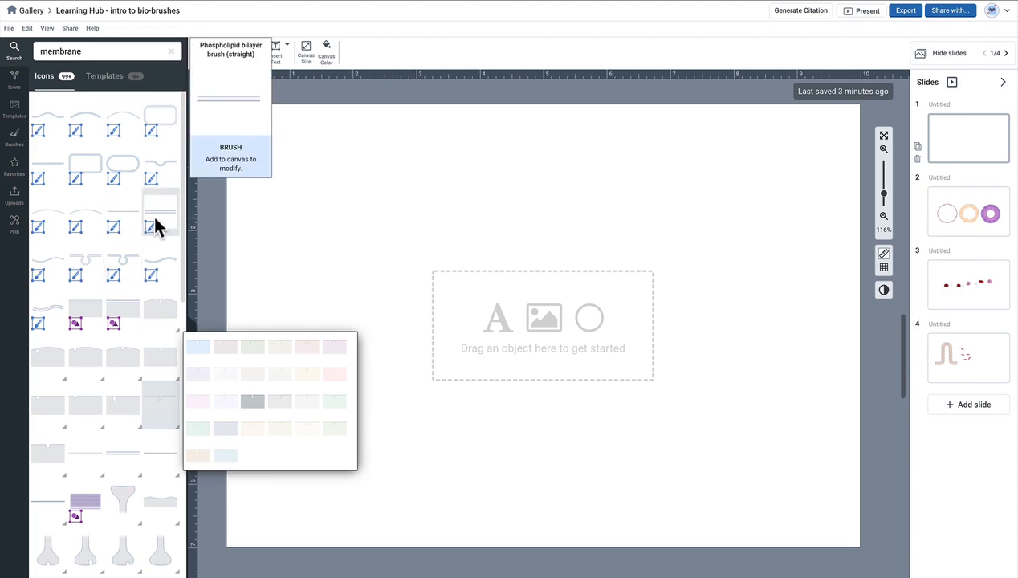
mouse_move(254, 242)
mouse_down()
mouse_move(367, 269)
mouse_move(341, 270)
mouse_move(348, 278)
mouse_up()
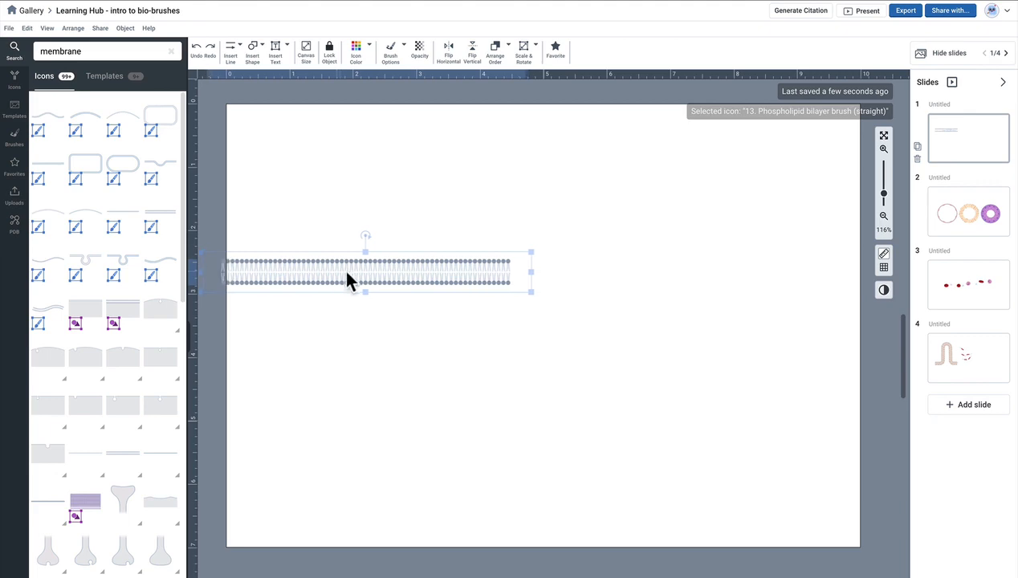
mouse_move(512, 270)
mouse_down()
mouse_move(729, 263)
mouse_move(805, 266)
mouse_move(811, 281)
mouse_move(861, 269)
mouse_move(867, 280)
mouse_move(592, 266)
mouse_move(580, 287)
mouse_move(364, 263)
mouse_move(598, 287)
mouse_move(867, 273)
mouse_up()
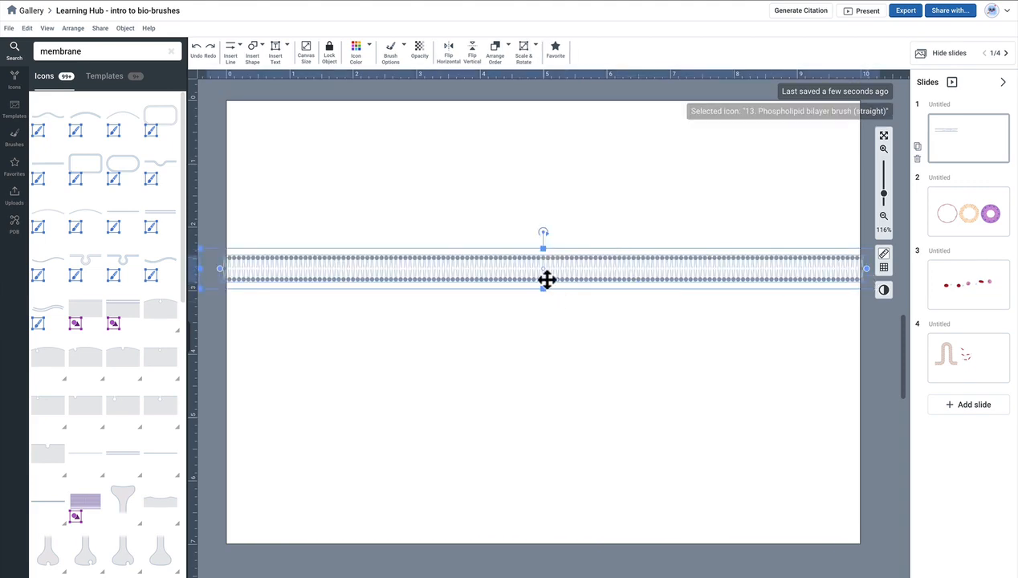
Bend the middle of the phospholipid bilayer upward into a wide arch near the upper part of the canvas
drag(542, 269, 552, 202)
click(625, 200)
drag(625, 200, 625, 175)
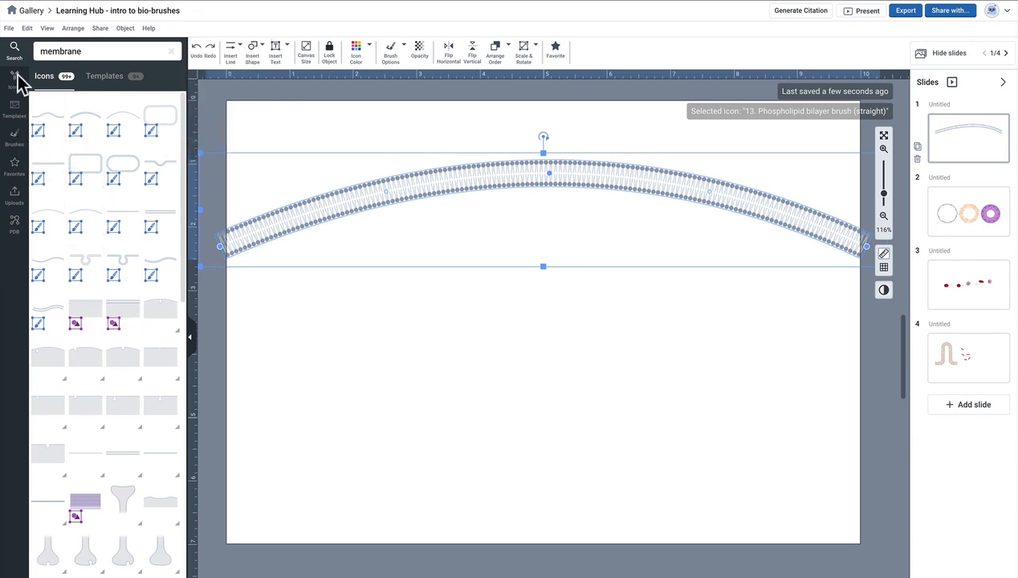
Open the brush library and look through its categories, including cell, bacterial membrane, membrane vesicle and nucleic acid brushes
click(13, 141)
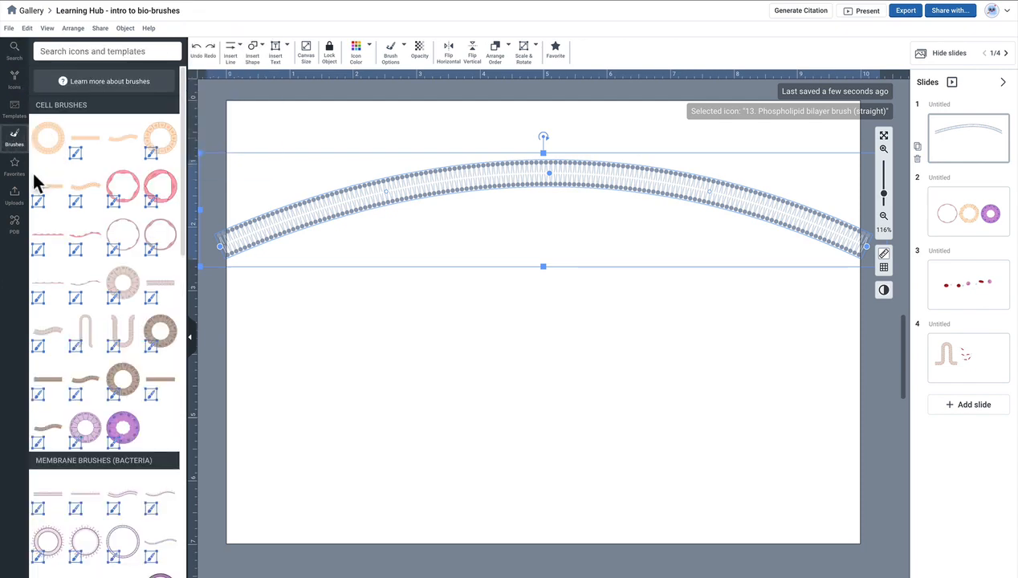
mouse_move(71, 238)
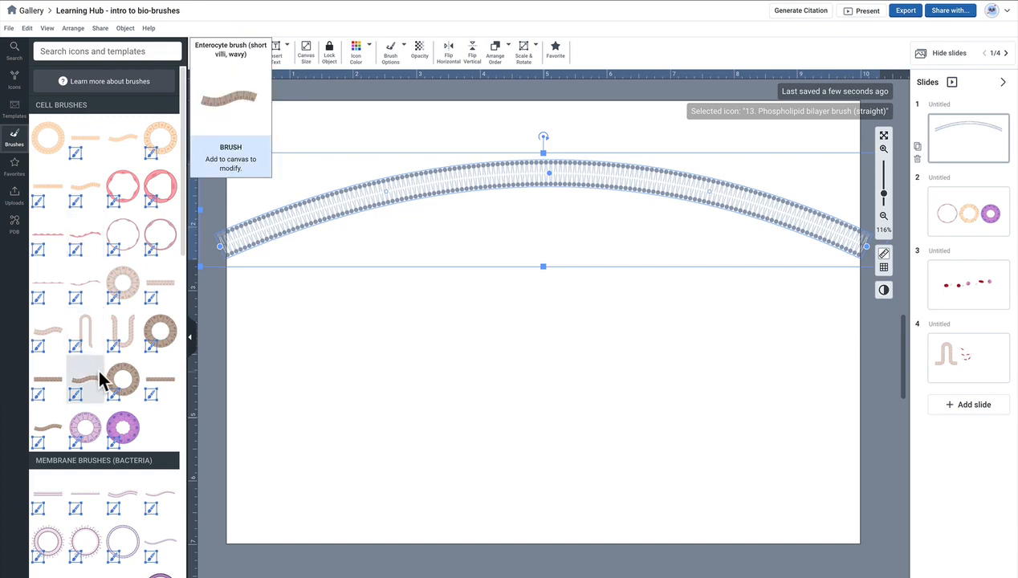
scroll(102, 380, down, 10)
scroll(102, 380, down, 5)
mouse_move(104, 383)
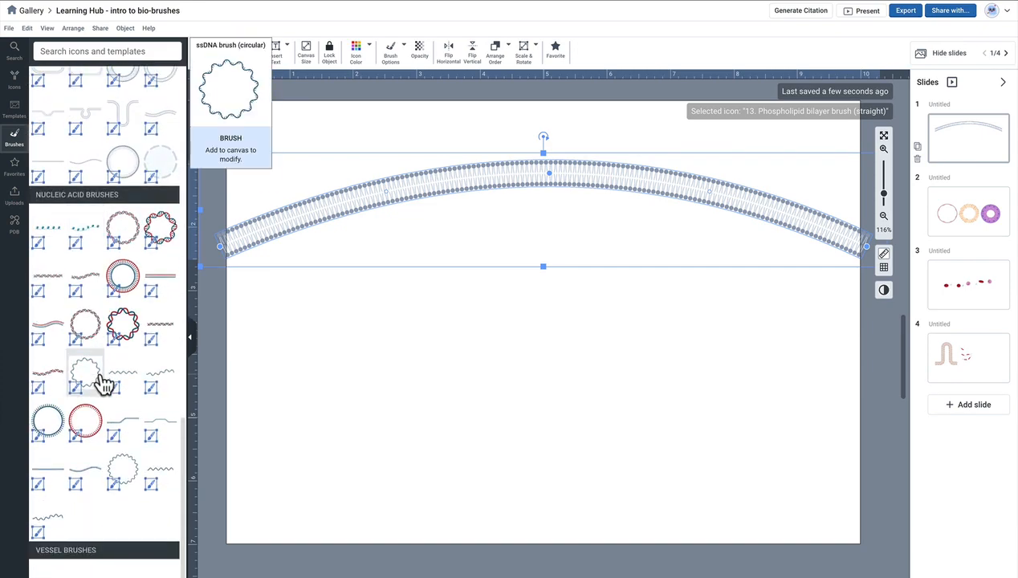
scroll(104, 383, up, 15)
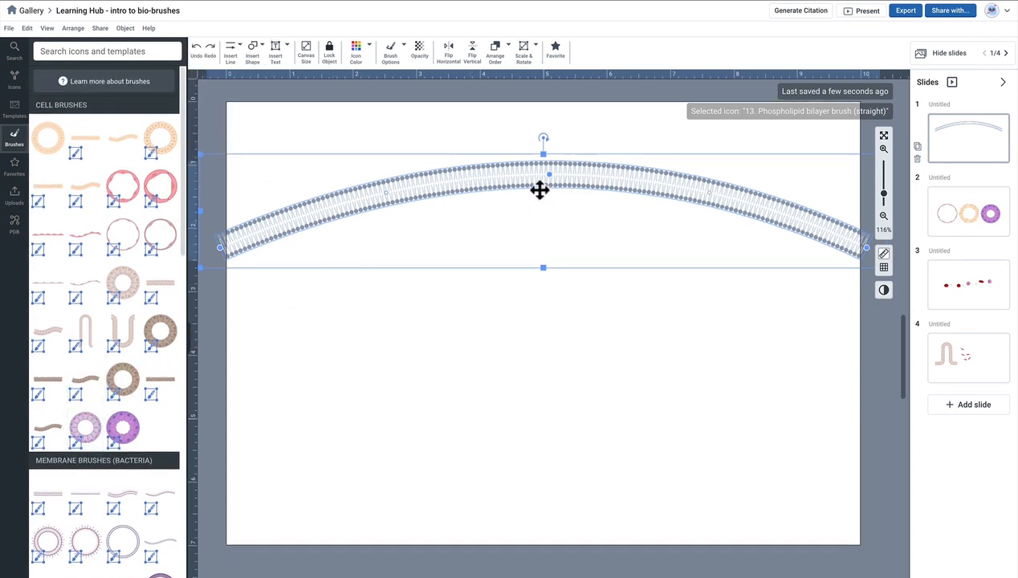
scroll(102, 427, down, 4)
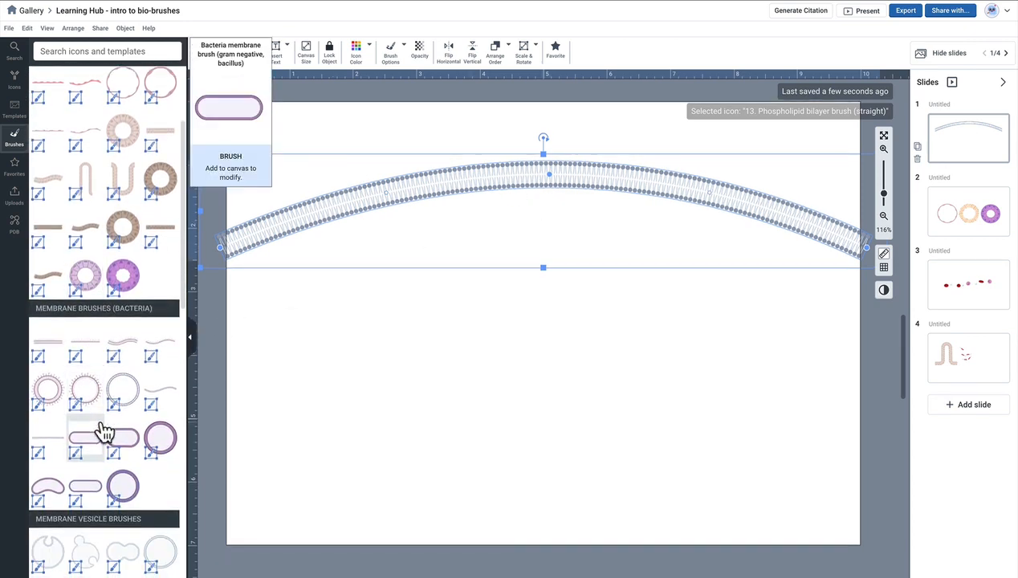
scroll(78, 427, up, 4)
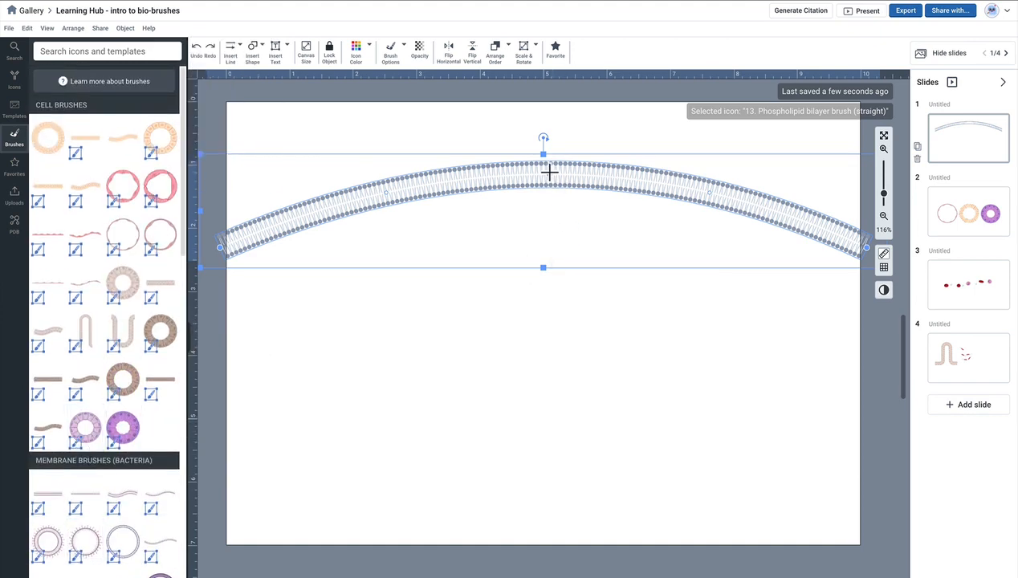
Fine-tune the bilayer arch's midpoint, and place a wavy nucleosome brush beneath it, stretched across nearly the full canvas width
mouse_move(549, 174)
mouse_down()
mouse_move(553, 185)
mouse_move(558, 168)
mouse_up()
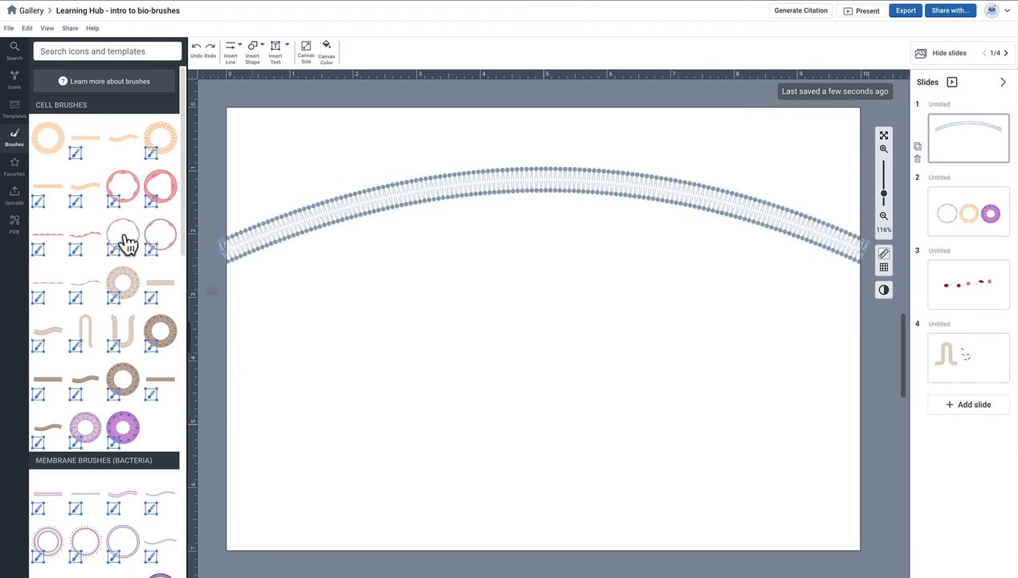
scroll(80, 363, down, 5)
scroll(82, 362, down, 10)
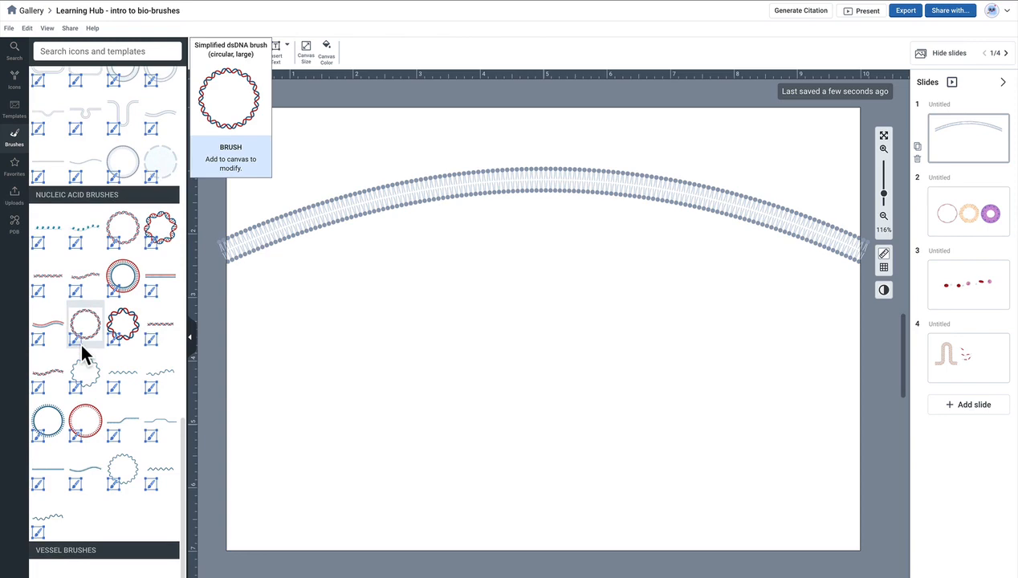
mouse_move(80, 235)
mouse_down()
mouse_move(297, 339)
mouse_move(419, 337)
mouse_move(388, 324)
mouse_up()
mouse_move(503, 320)
mouse_down()
mouse_move(846, 323)
mouse_move(821, 336)
mouse_up()
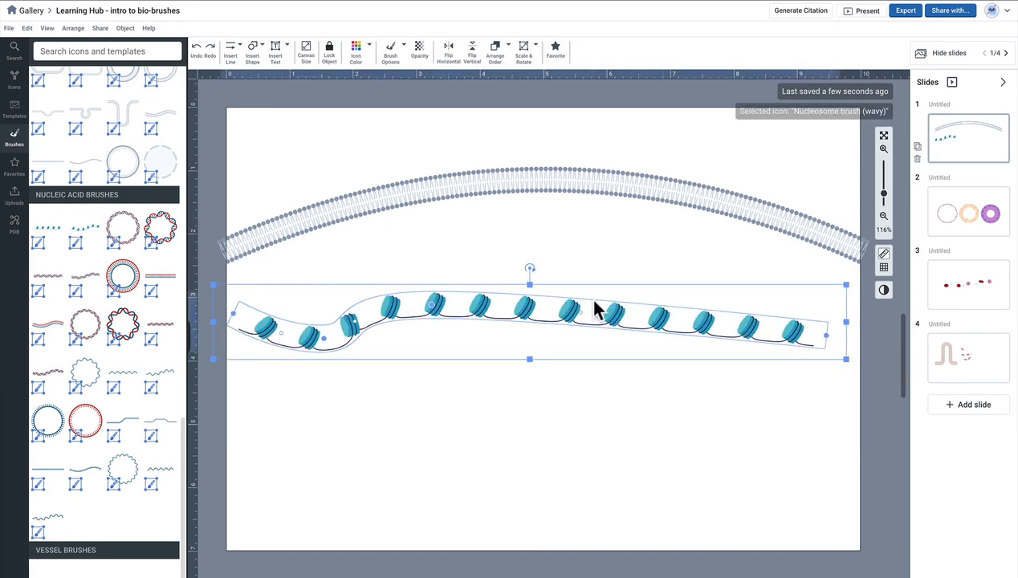
Bend the nucleosome strand into a deep wave with a high central crest and a low trough toward its right end
mouse_move(583, 312)
mouse_down()
mouse_move(614, 347)
mouse_move(582, 314)
mouse_move(636, 444)
mouse_move(655, 375)
mouse_move(612, 404)
mouse_up()
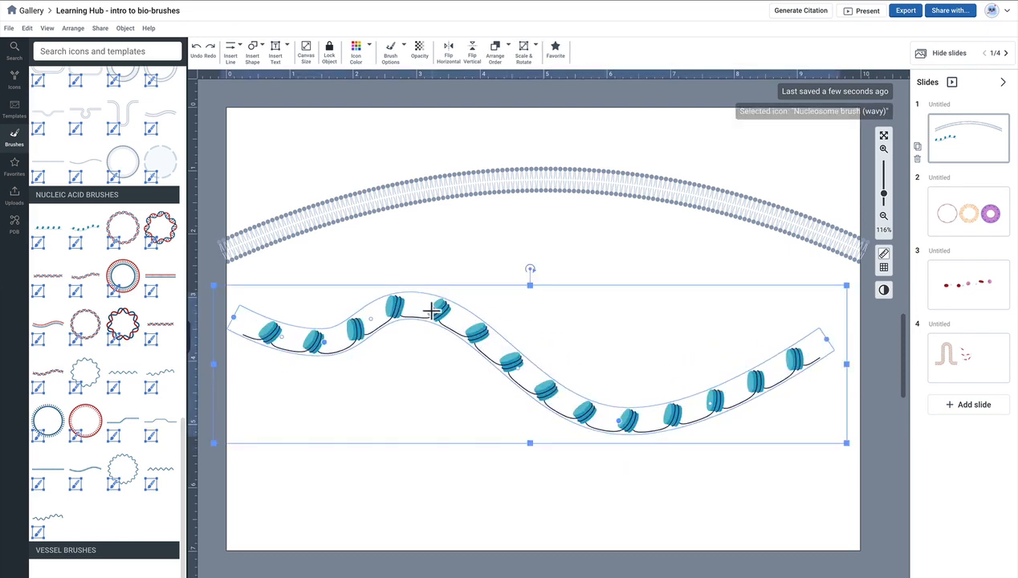
drag(432, 311, 498, 270)
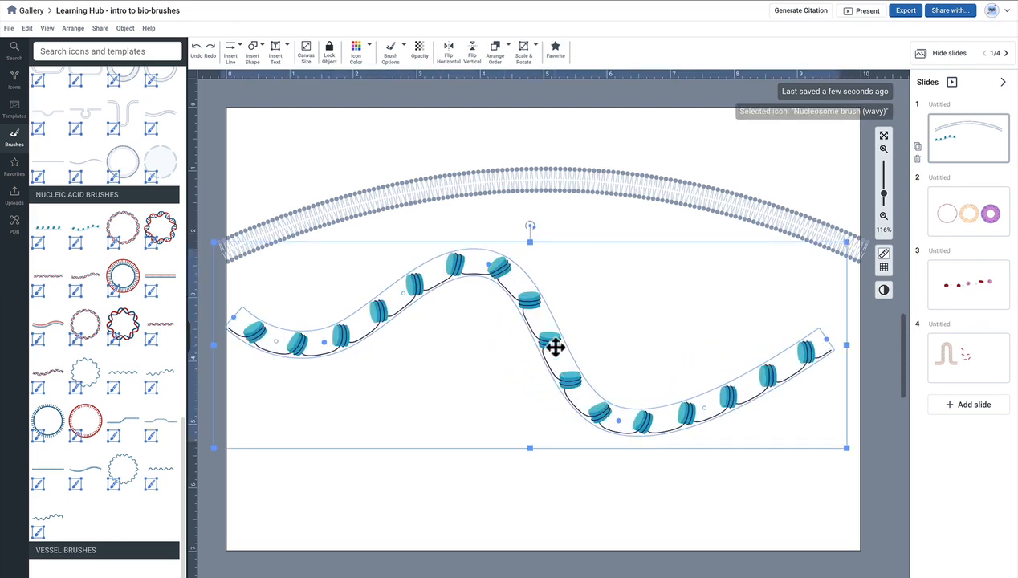
drag(555, 346, 562, 330)
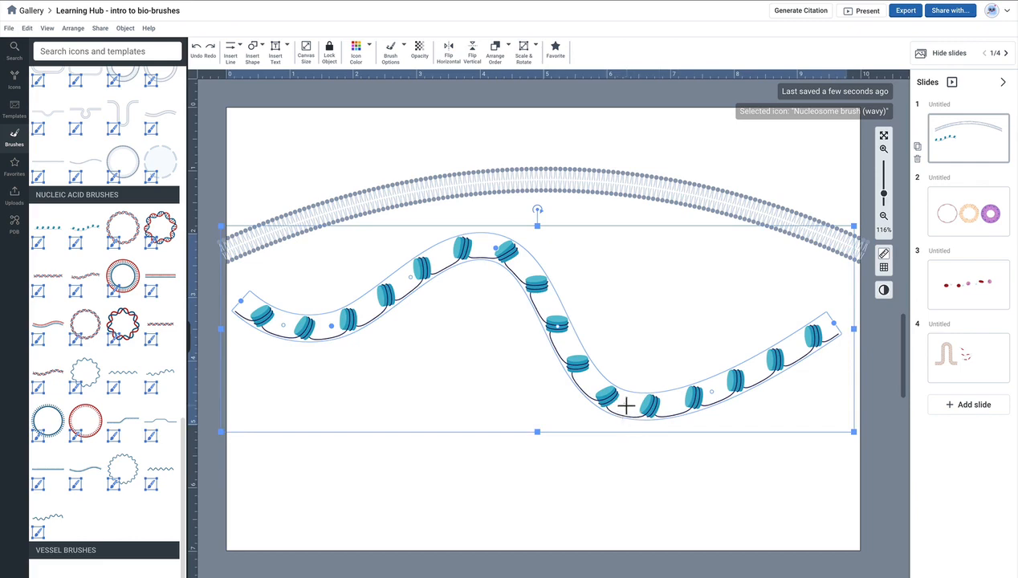
mouse_move(623, 402)
mouse_down()
mouse_move(642, 305)
mouse_move(652, 434)
mouse_up()
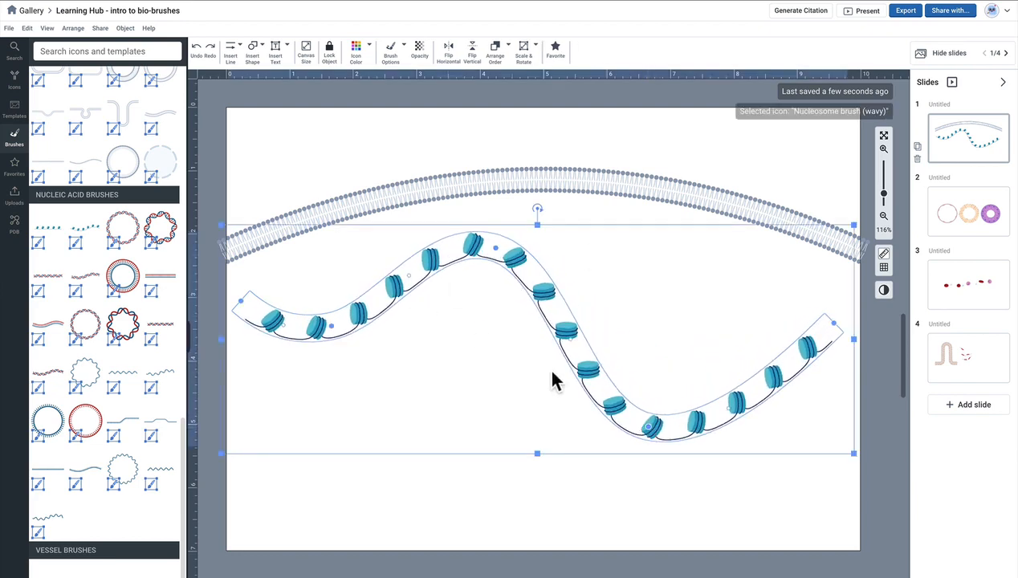
Flatten the nucleosome strand into a shallow wave and reposition it and the bilayer so the strand sits just below the arch
drag(538, 455, 526, 298)
drag(434, 251, 437, 314)
drag(545, 247, 545, 213)
click(561, 266)
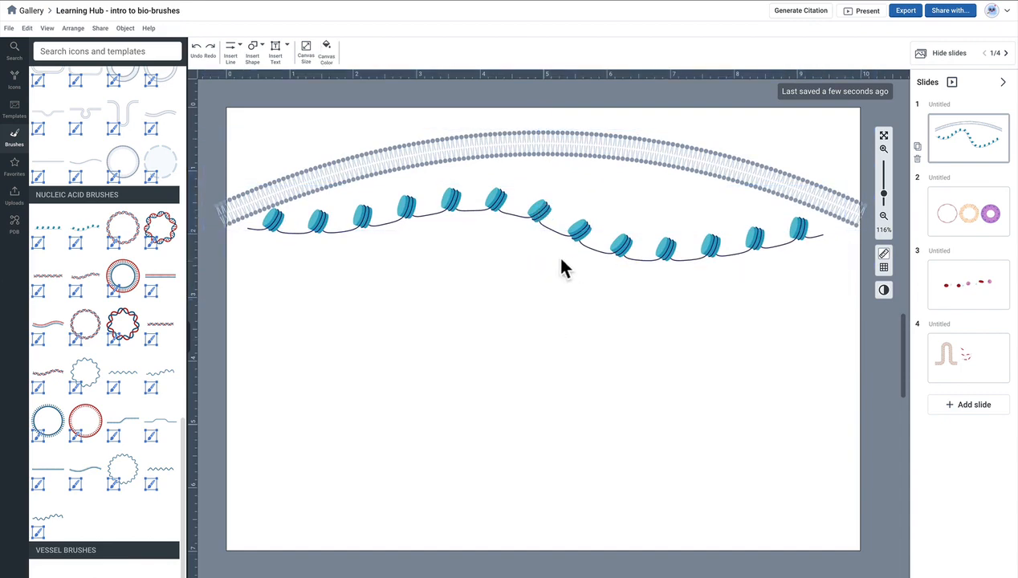
click(582, 233)
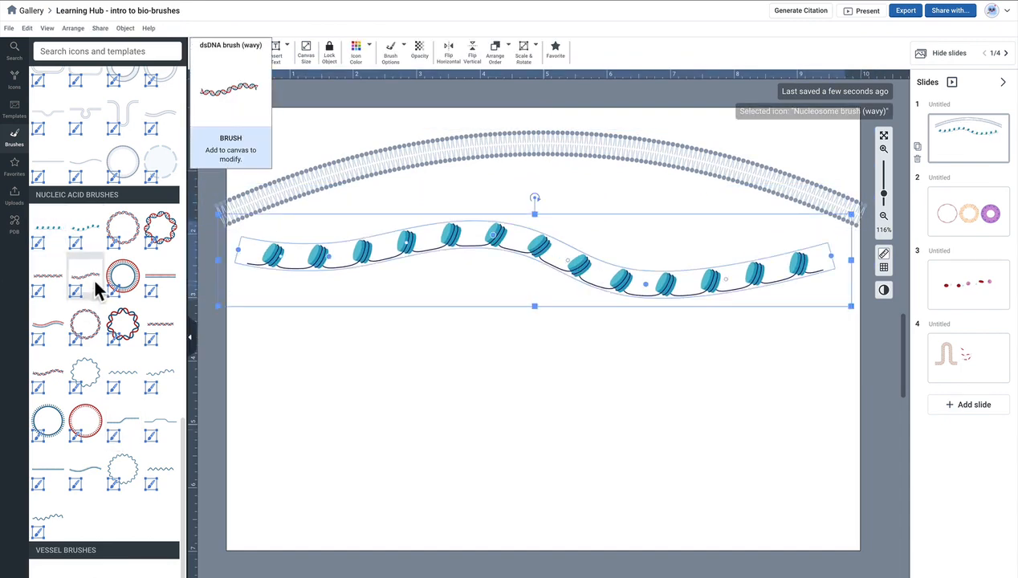
Place a wavy dsDNA brush below the nucleosome strand, lengthened to nearly the canvas width and shaped into a gentle double wave
drag(306, 418, 434, 404)
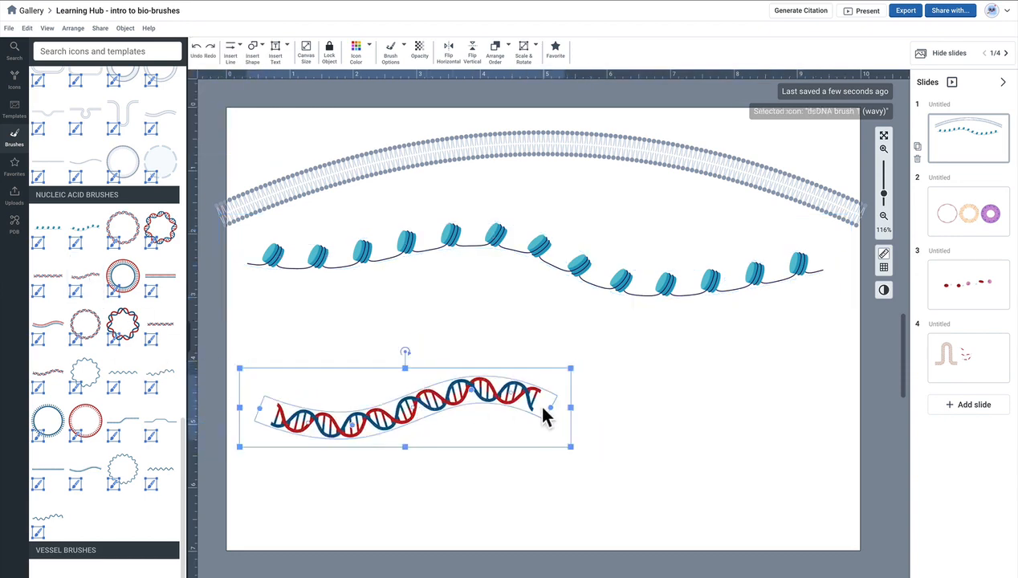
drag(552, 408, 823, 409)
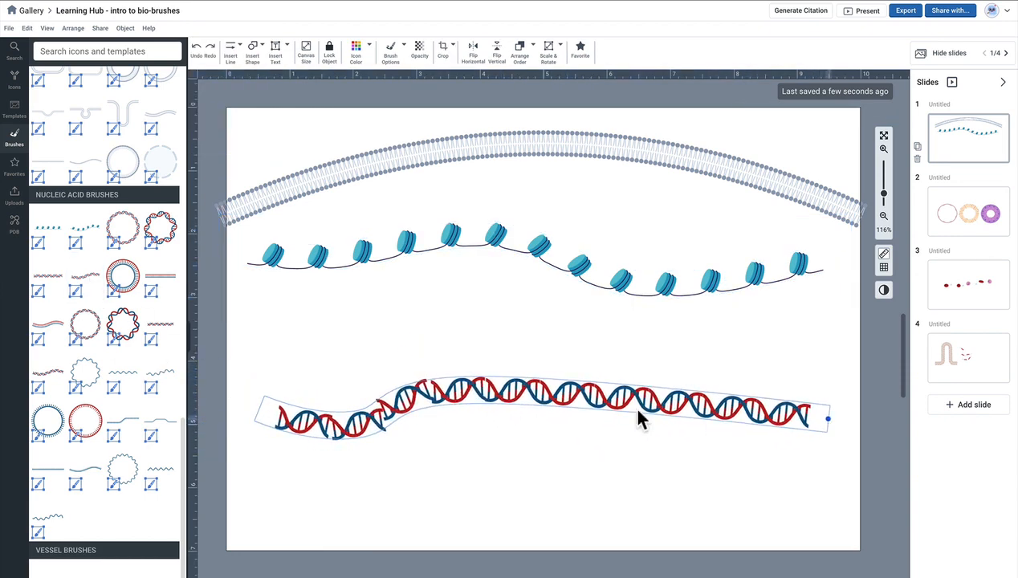
mouse_move(469, 389)
mouse_down()
mouse_move(485, 392)
mouse_move(514, 349)
mouse_move(537, 348)
mouse_up()
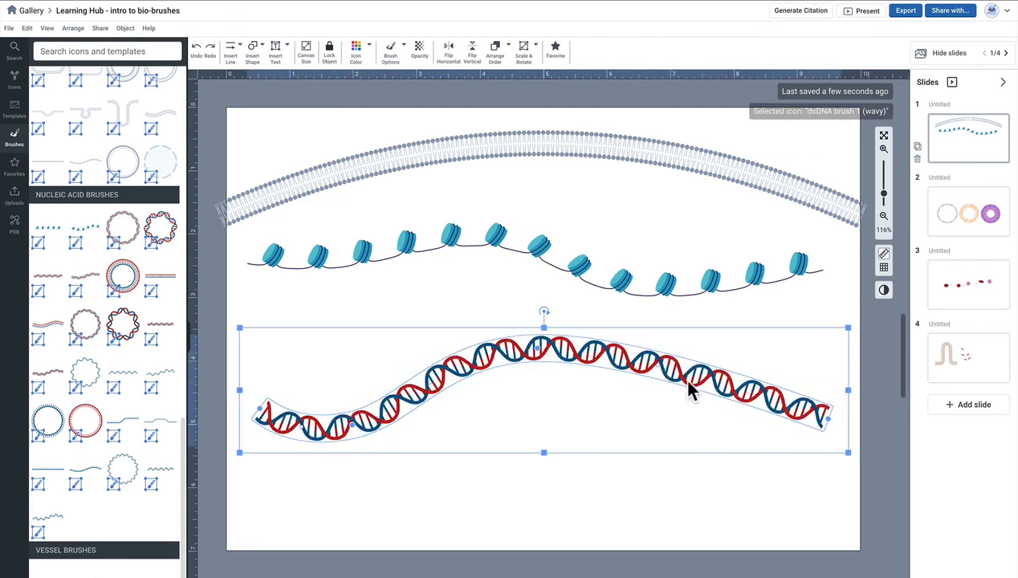
drag(657, 364, 679, 450)
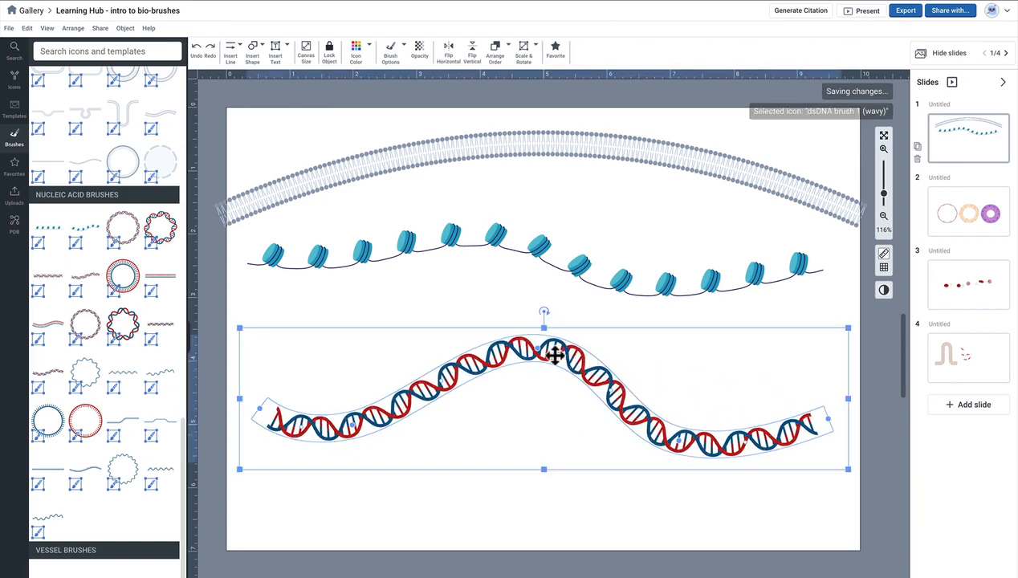
drag(540, 349, 530, 332)
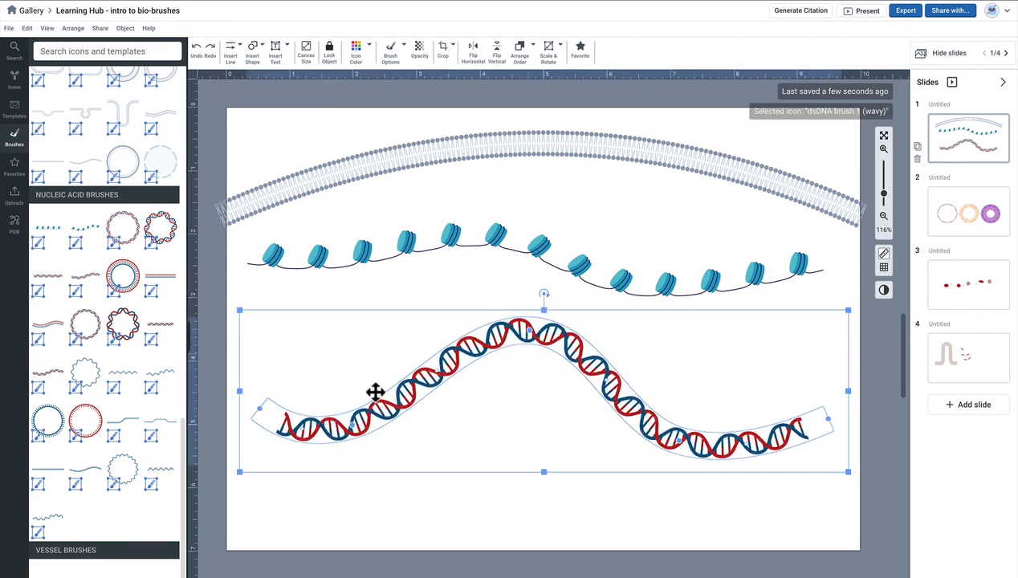
drag(258, 410, 257, 354)
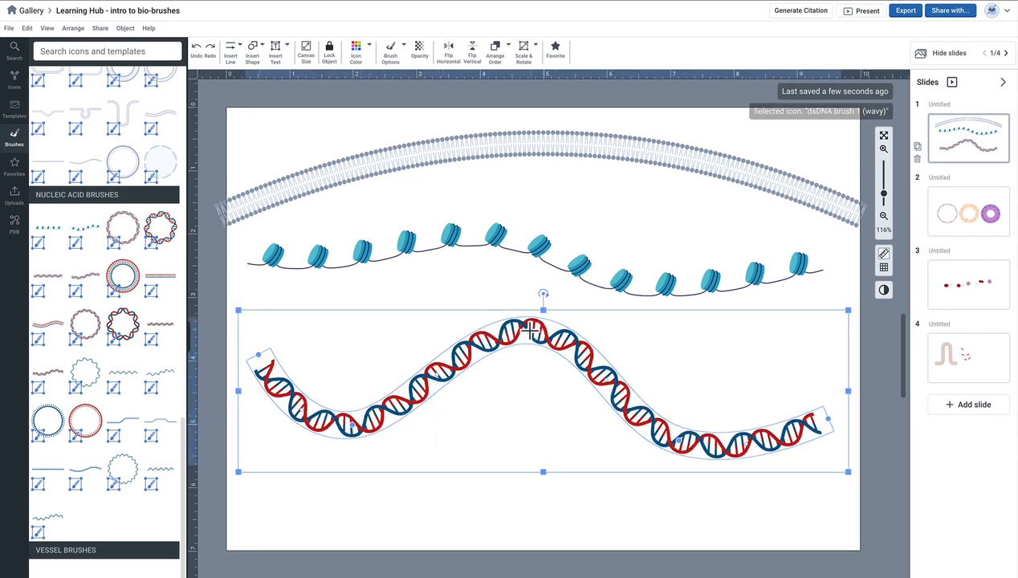
drag(530, 332, 498, 376)
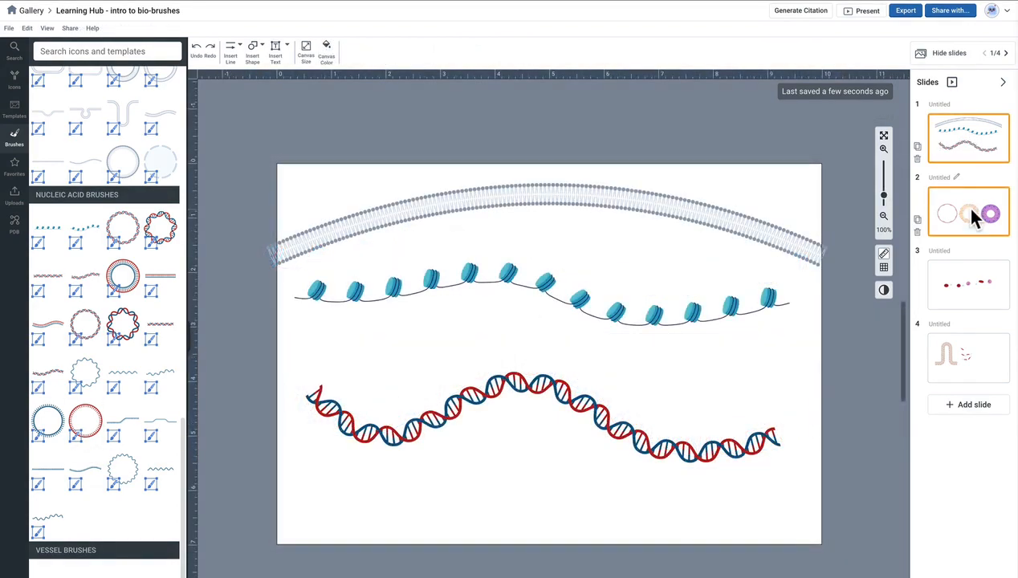
On slide 2, insert a nearly full circular arrow above the endothelial ring and swing its arrowhead around to leave a small gap
click(972, 219)
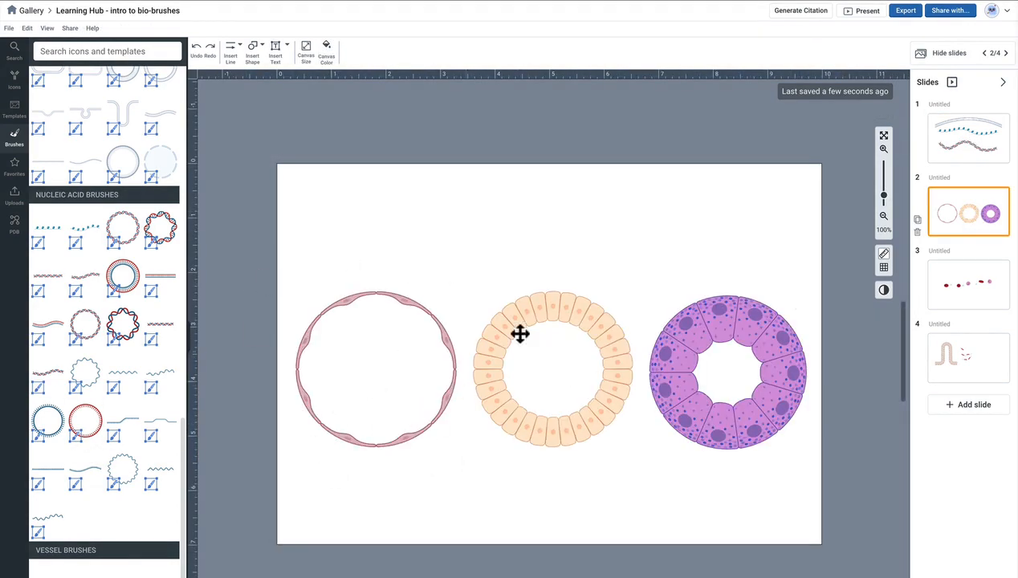
click(444, 339)
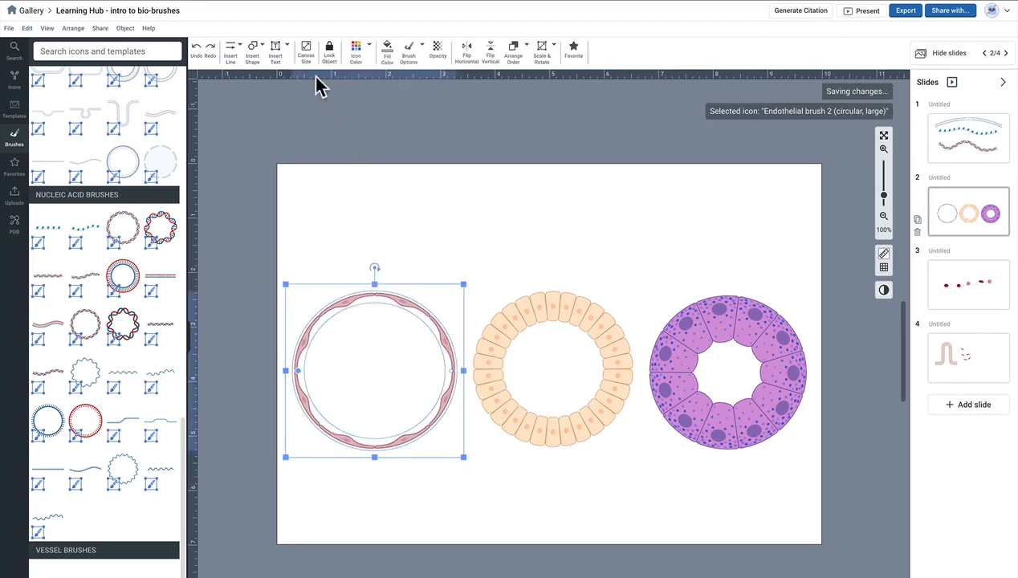
click(233, 50)
mouse_move(241, 160)
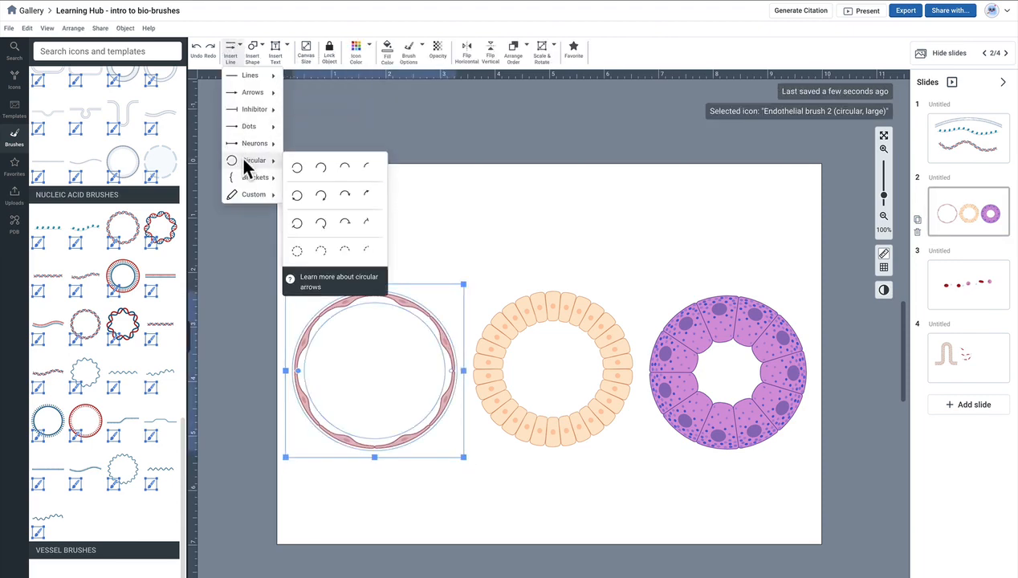
click(298, 196)
drag(341, 183, 375, 265)
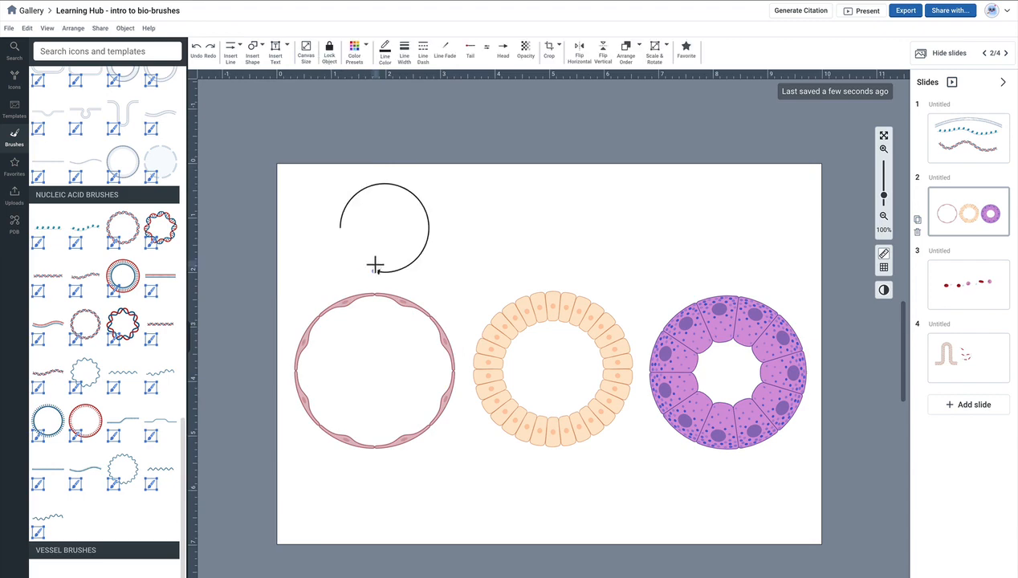
drag(439, 262, 399, 163)
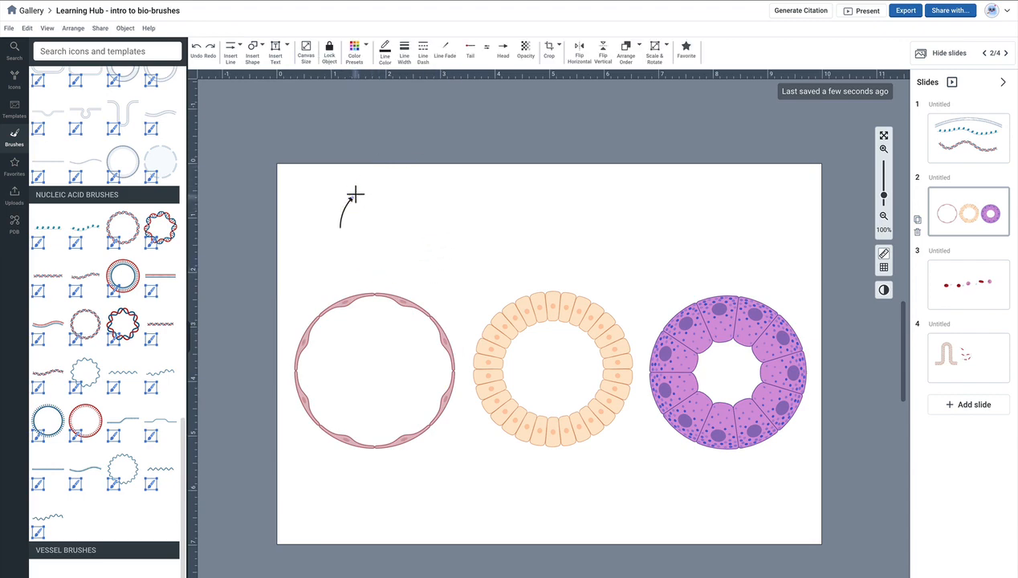
drag(408, 235, 353, 241)
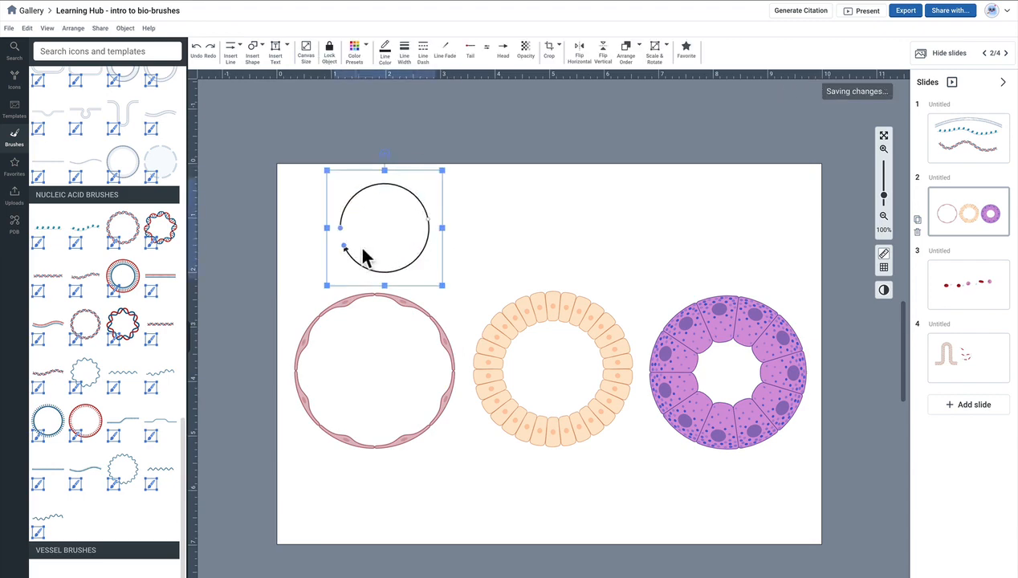
Cut the endothelial ring open at its right side, shorten the upper arc, and extend it back until the ring closes
click(450, 339)
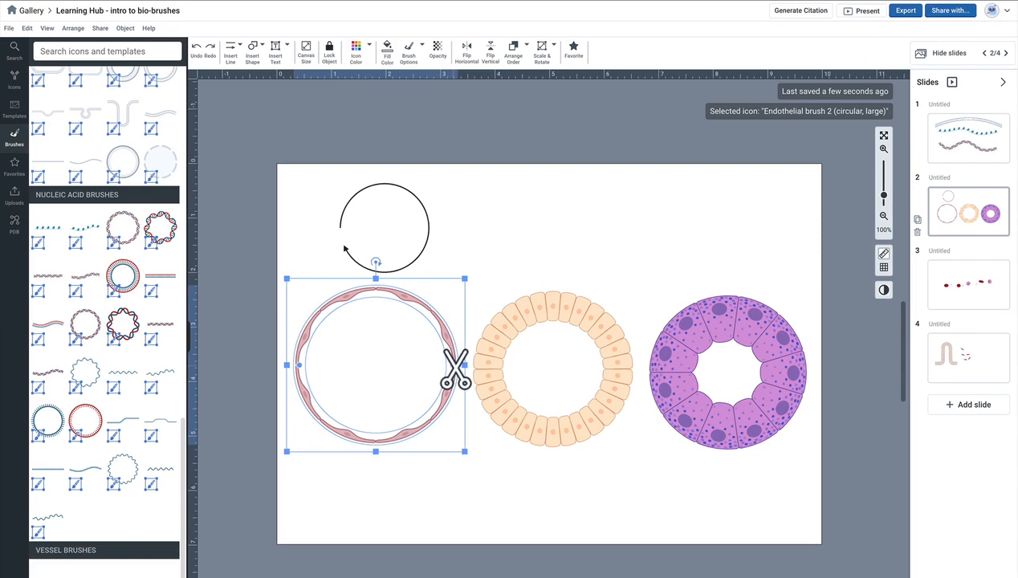
click(456, 368)
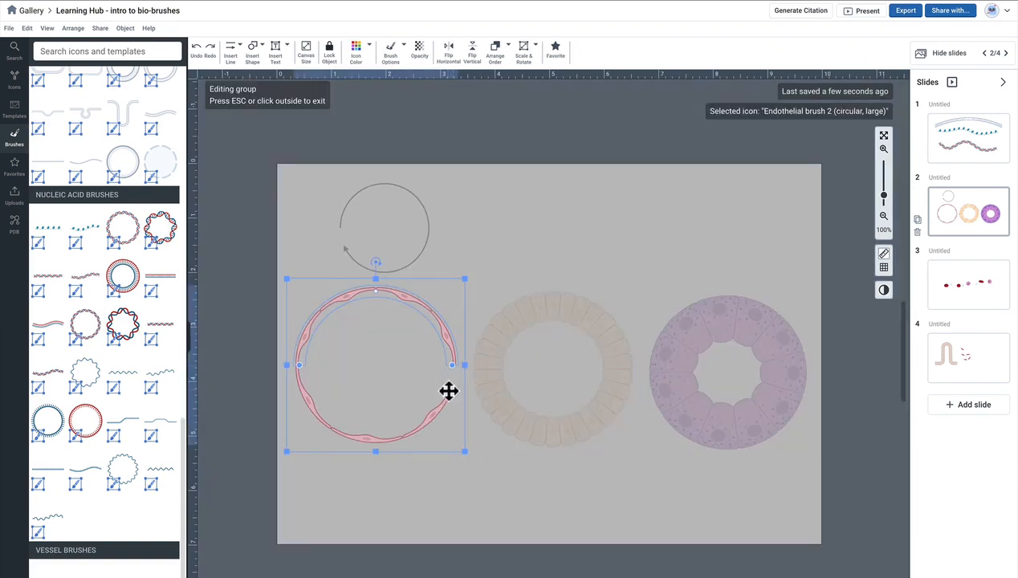
drag(451, 366, 363, 340)
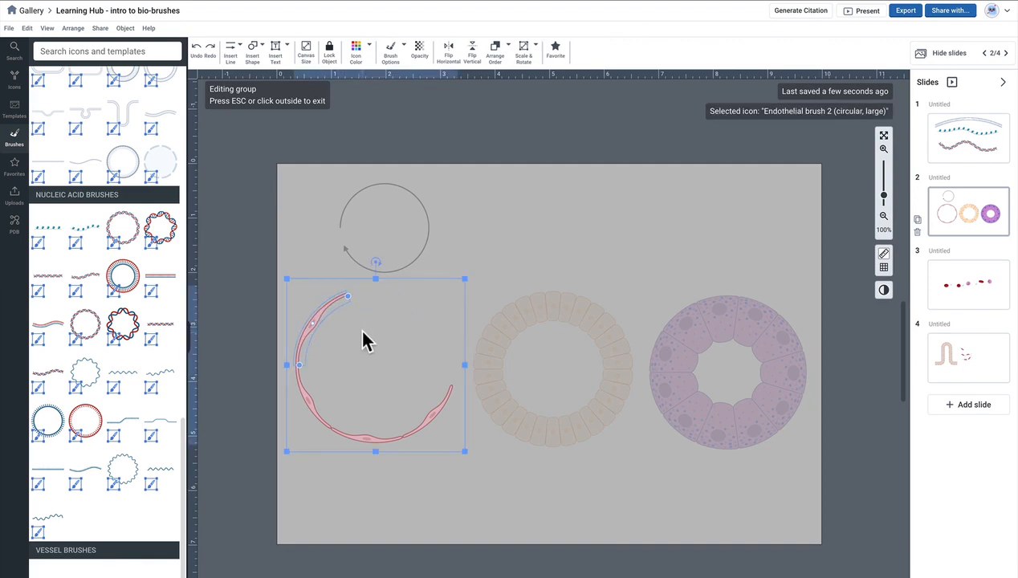
drag(354, 301, 454, 382)
drag(453, 388, 449, 387)
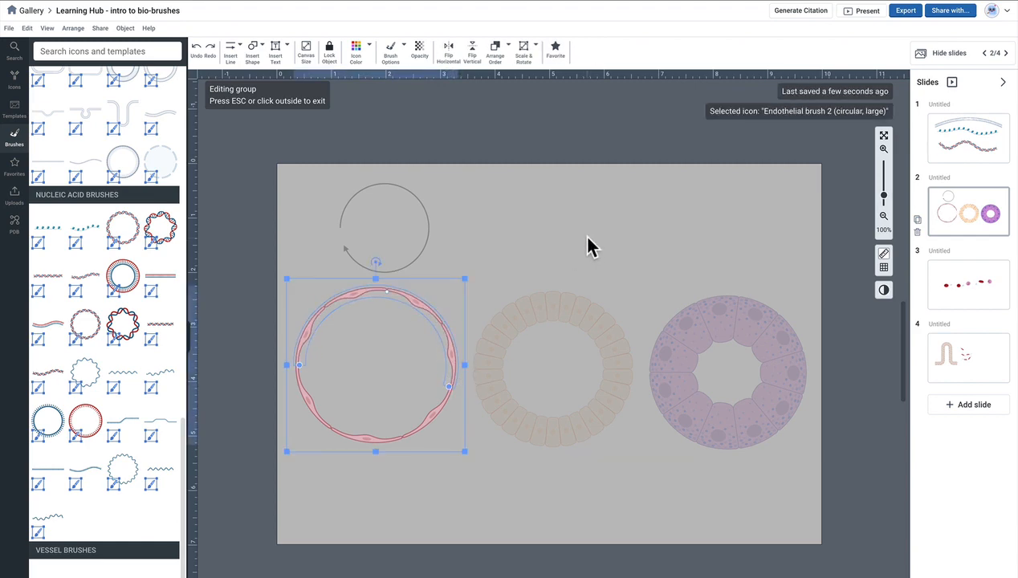
click(608, 277)
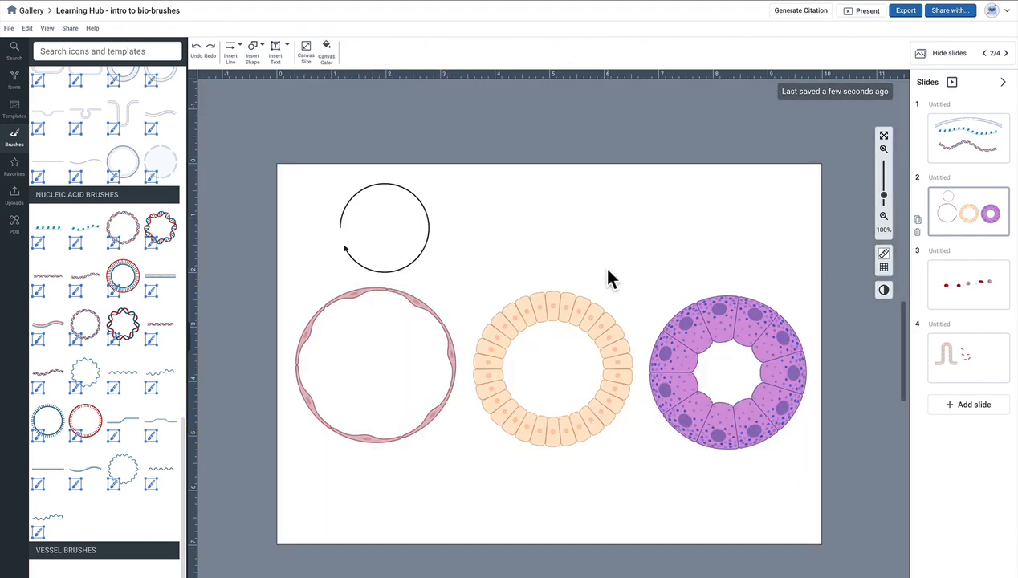
Shift the beige cell ring and the purple serous gland ring slightly upward, and revisit the wavy brushes on slide 1
click(534, 321)
click(710, 322)
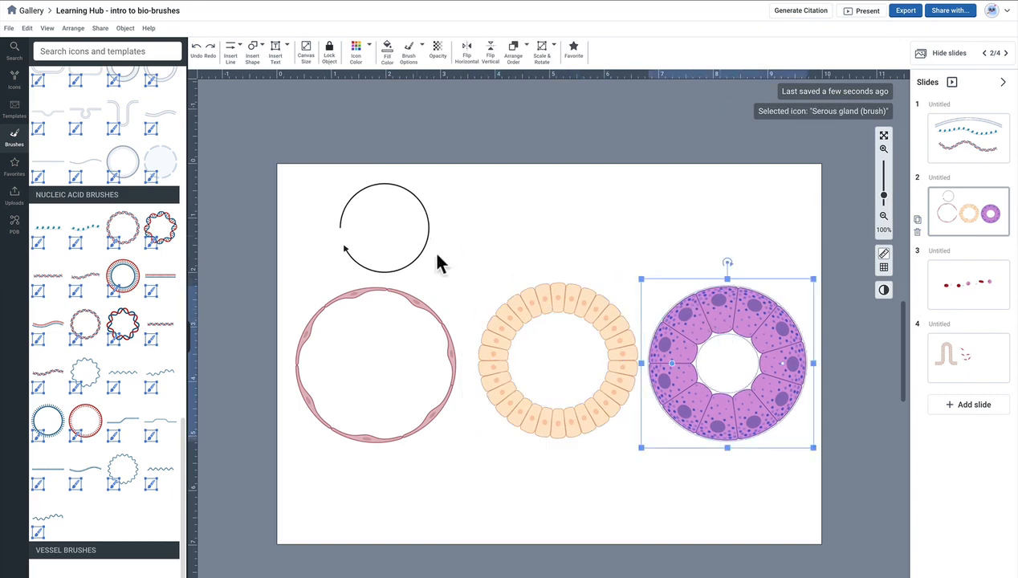
click(993, 153)
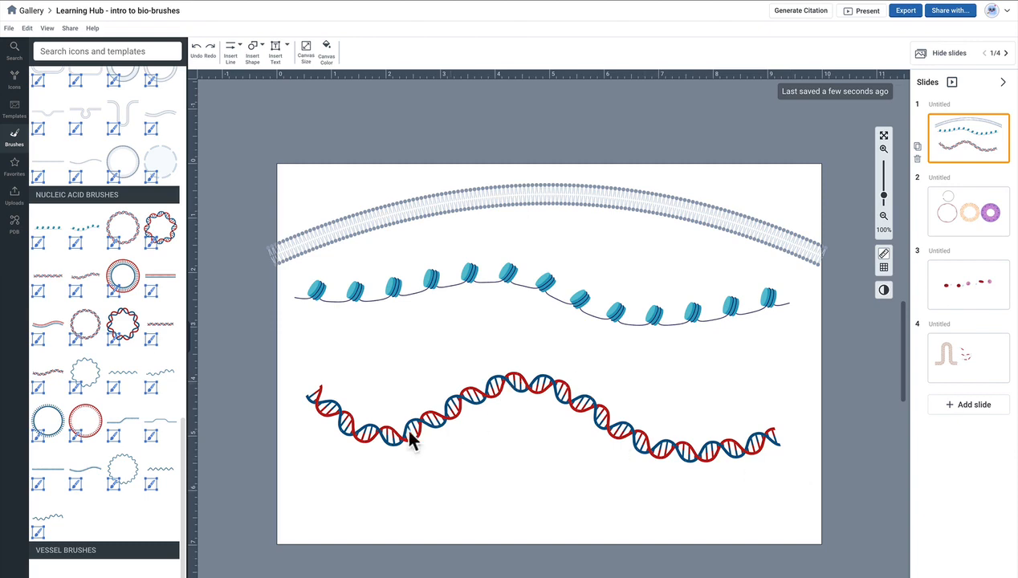
click(972, 211)
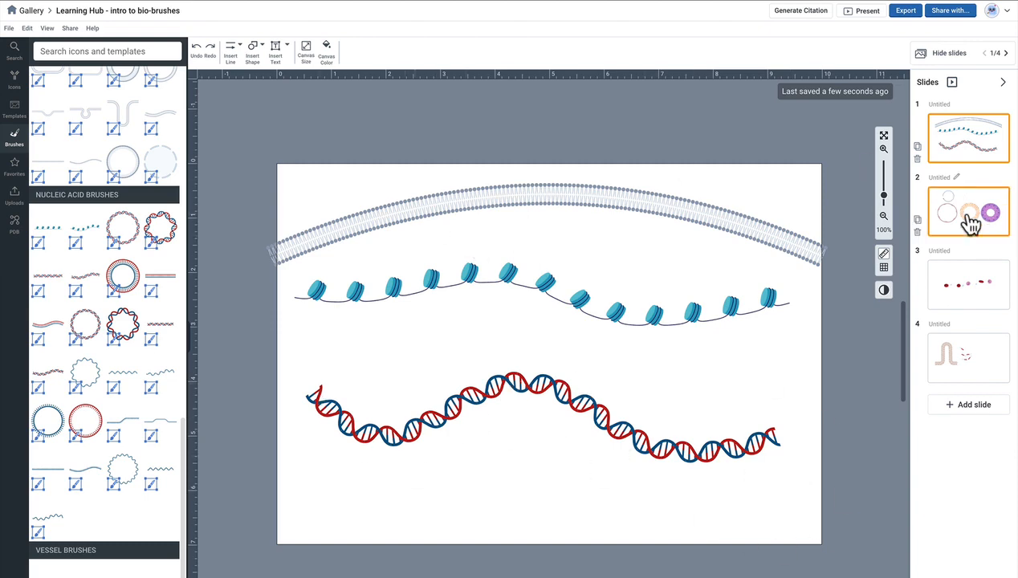
On slide 3, place a wavy endothelial brush beneath the blood cells and lengthen it to span the whole row of cells
click(975, 287)
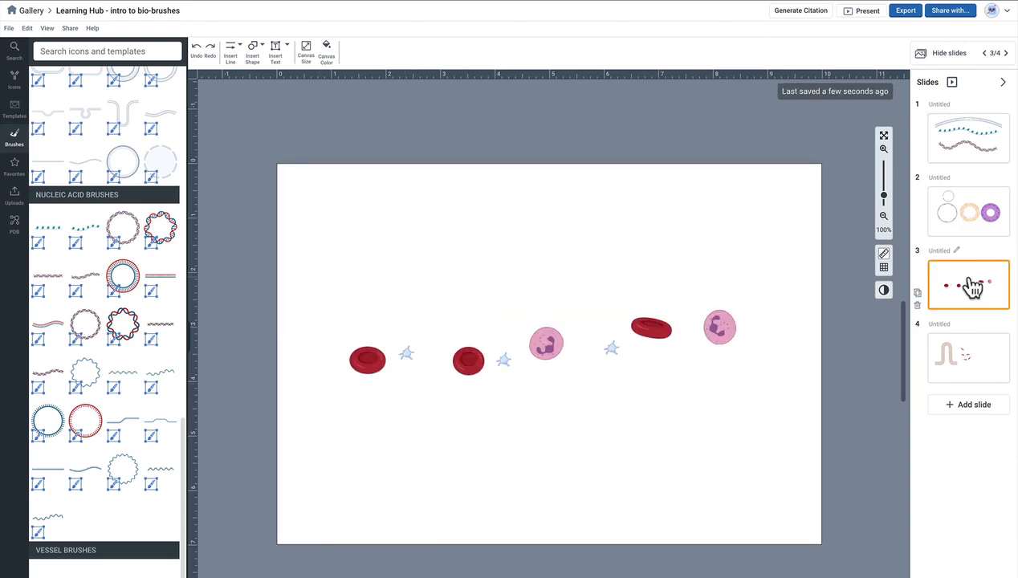
mouse_move(111, 306)
scroll(108, 430, up, 15)
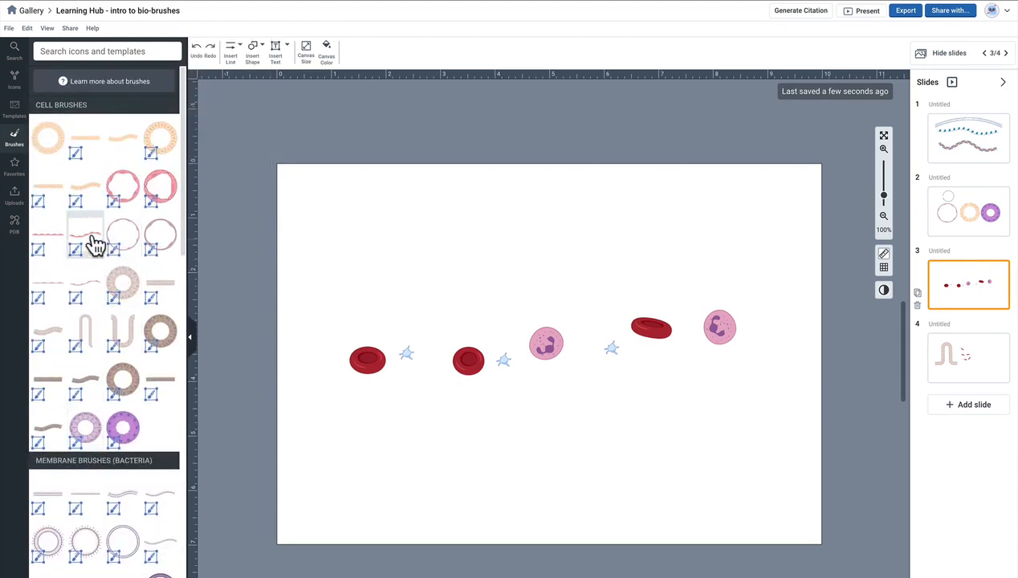
mouse_move(96, 243)
mouse_down()
mouse_move(225, 357)
mouse_move(365, 423)
mouse_move(376, 401)
mouse_move(450, 413)
mouse_move(446, 404)
mouse_up()
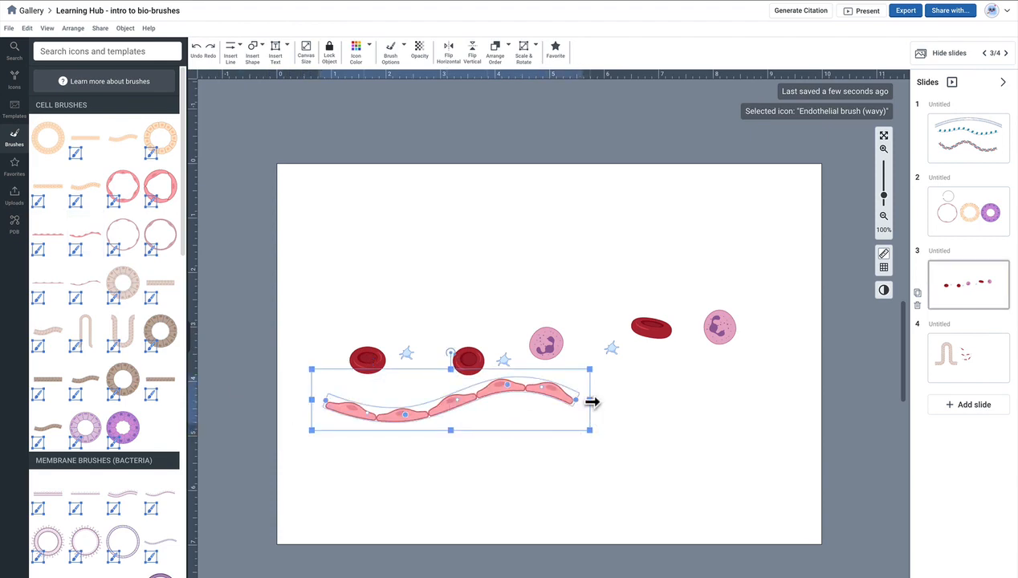
mouse_move(592, 402)
mouse_down()
mouse_move(769, 369)
mouse_move(762, 381)
mouse_move(722, 384)
mouse_up()
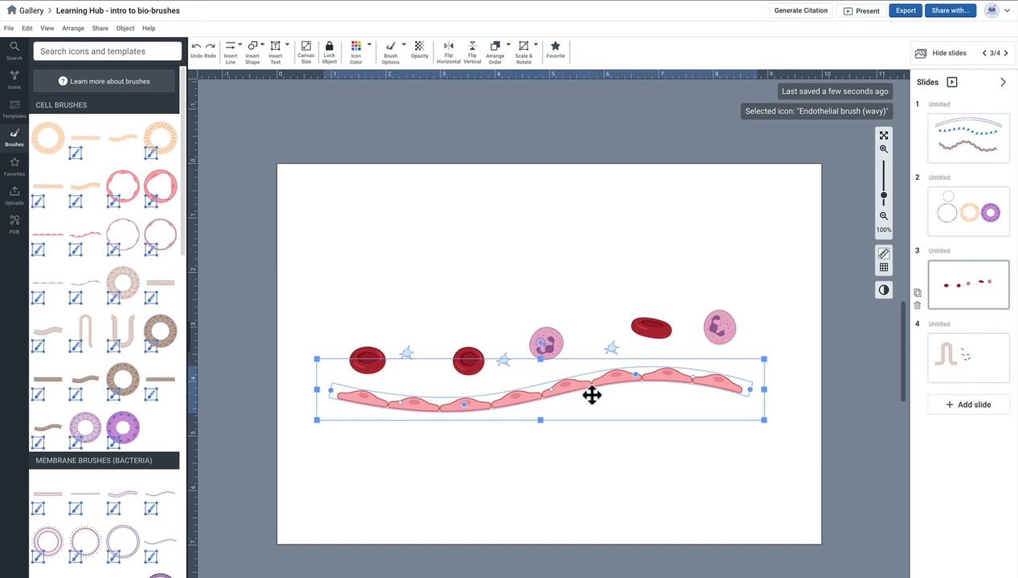
Duplicate the endothelial brush above the blood cells, flip the copy vertically and horizontally, and lower it slightly to form the upper vessel wall
drag(595, 393, 598, 303)
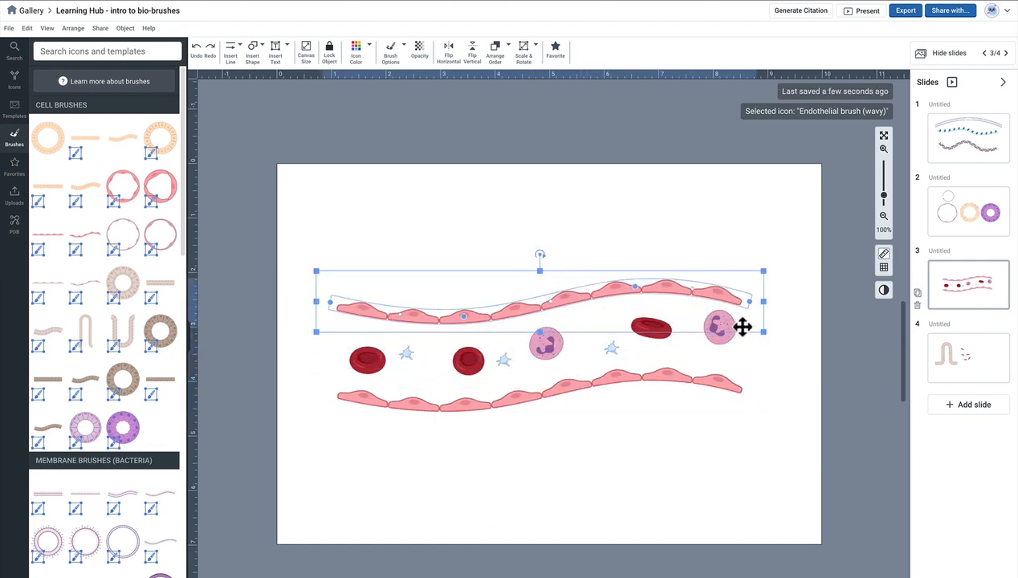
click(473, 64)
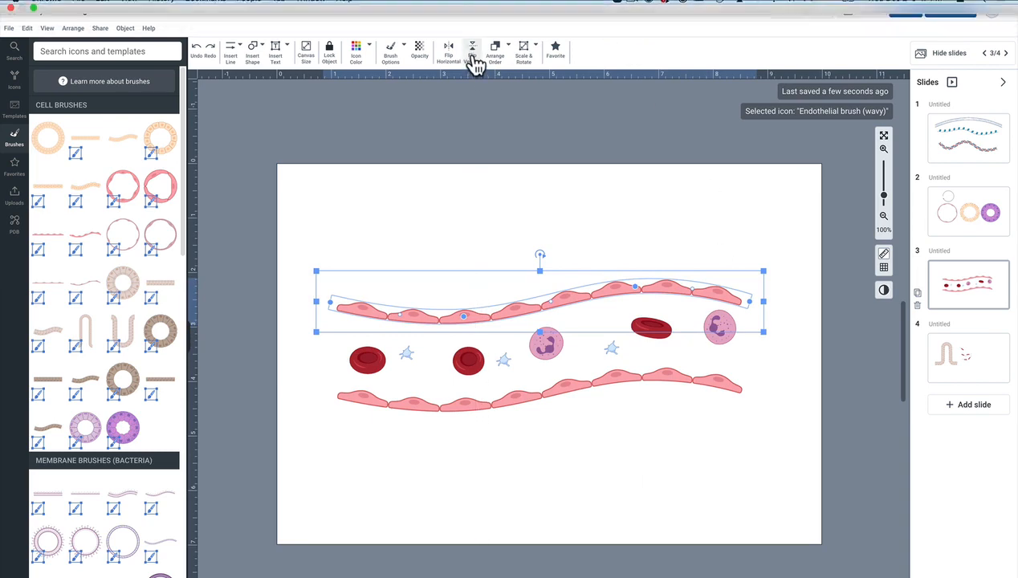
click(450, 54)
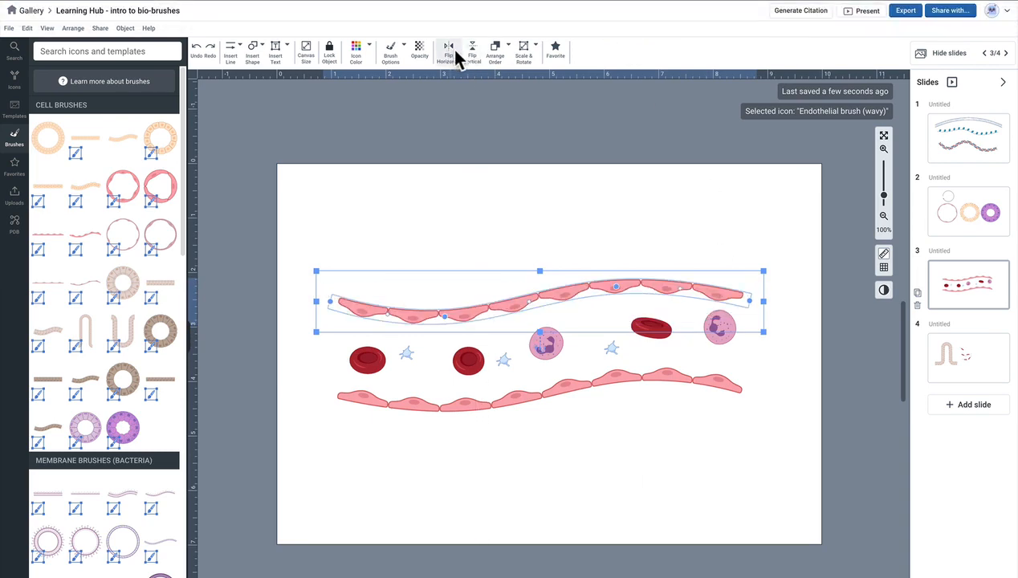
drag(666, 282, 666, 290)
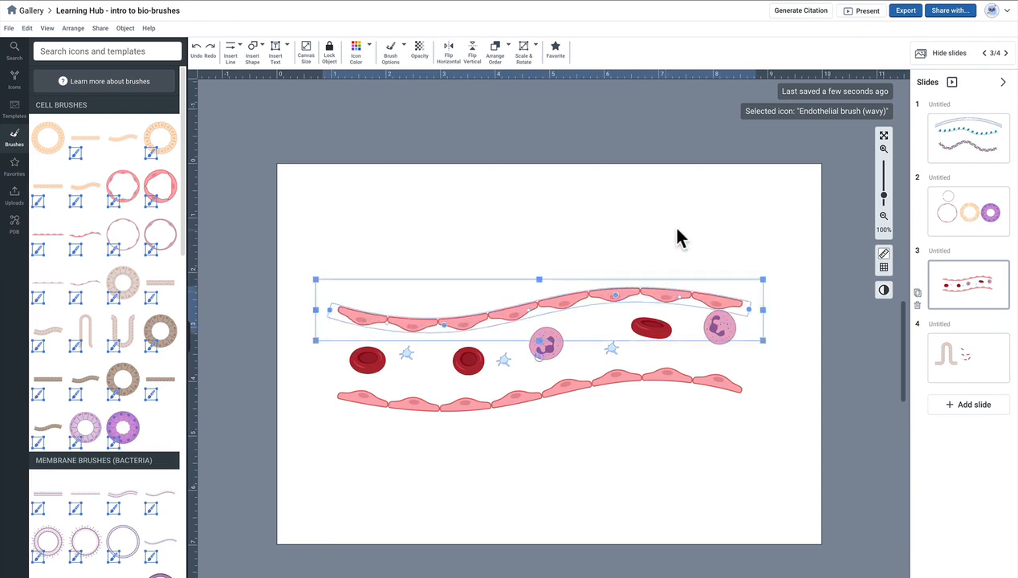
Center the rightmost neutrophil between the vessel walls and nudge the upper endothelial brush slightly upward
click(677, 237)
drag(728, 341, 722, 354)
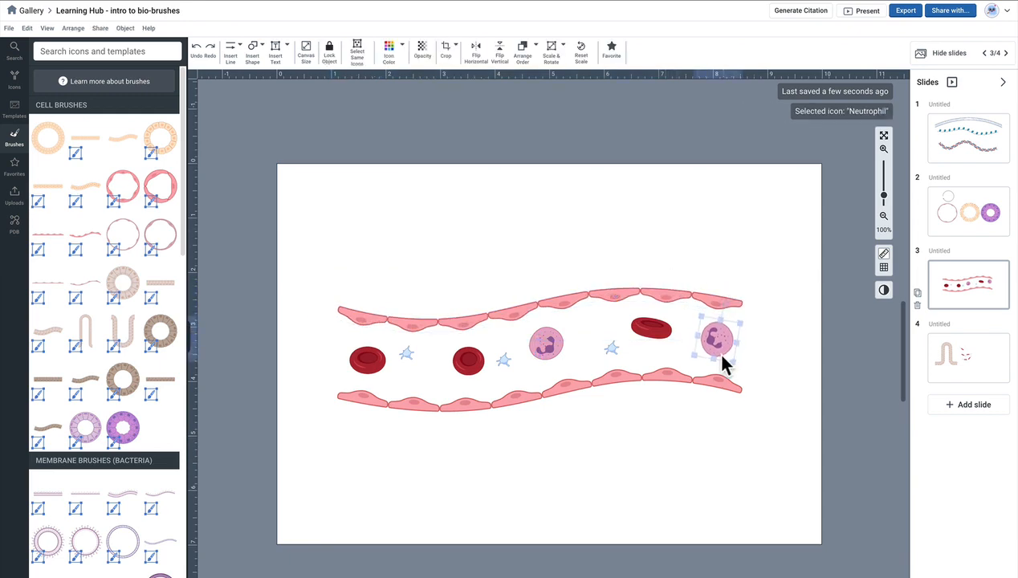
click(605, 292)
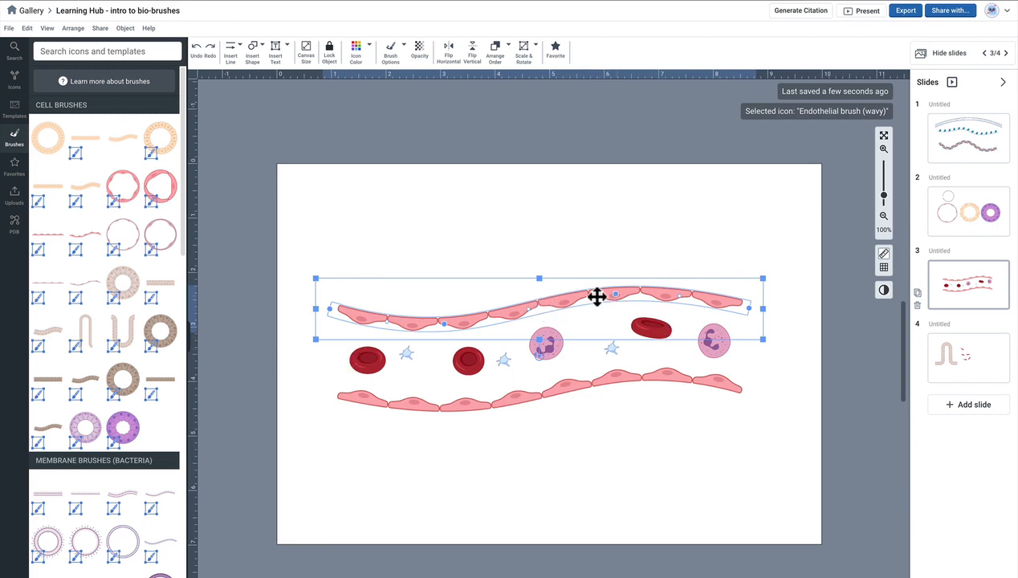
scroll(560, 304, up, 1)
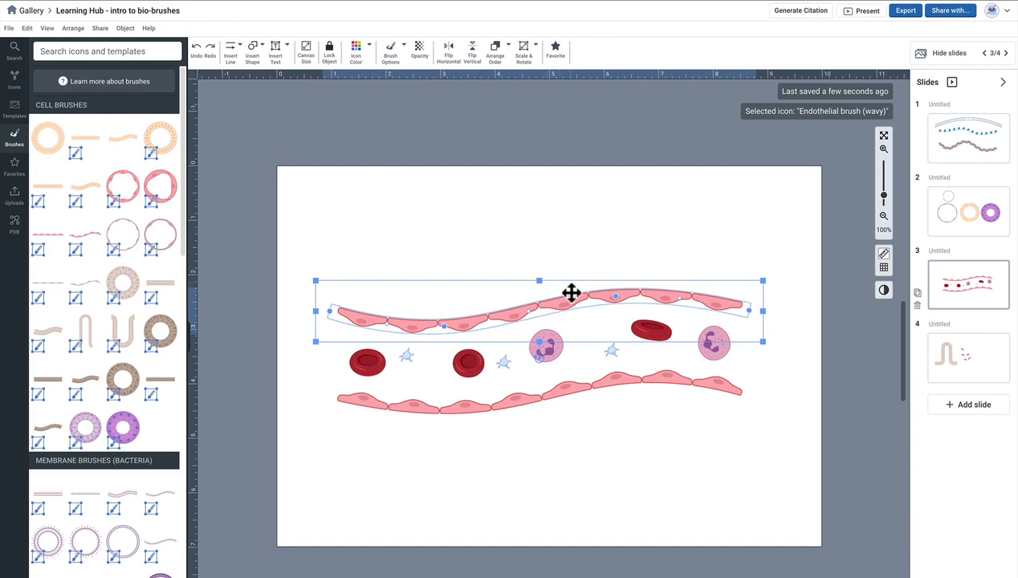
scroll(573, 290, up, 1)
drag(568, 299, 570, 296)
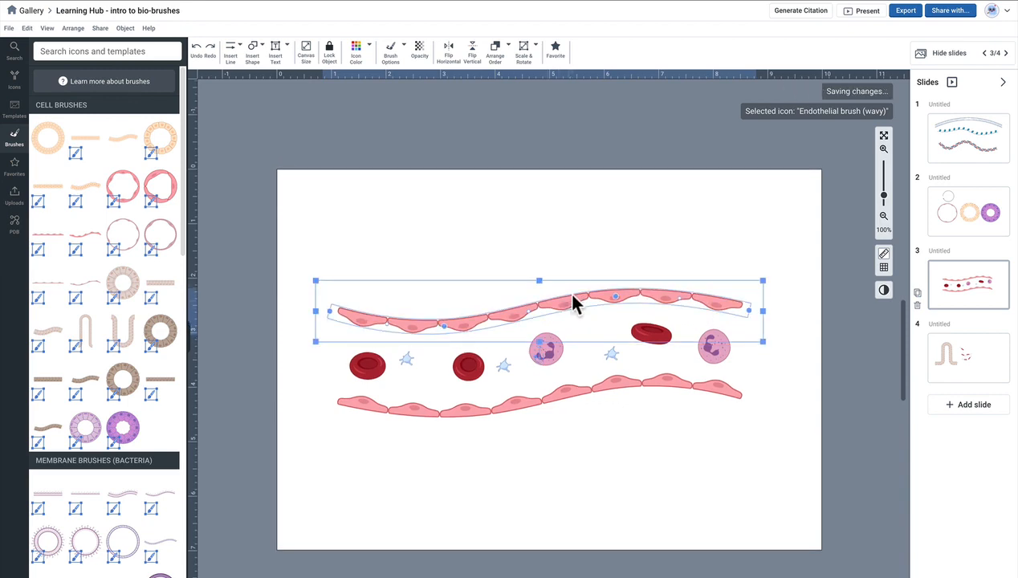
Separate the upper endothelial brush into editable icons and shift the resulting group slightly down and to the right
click(405, 63)
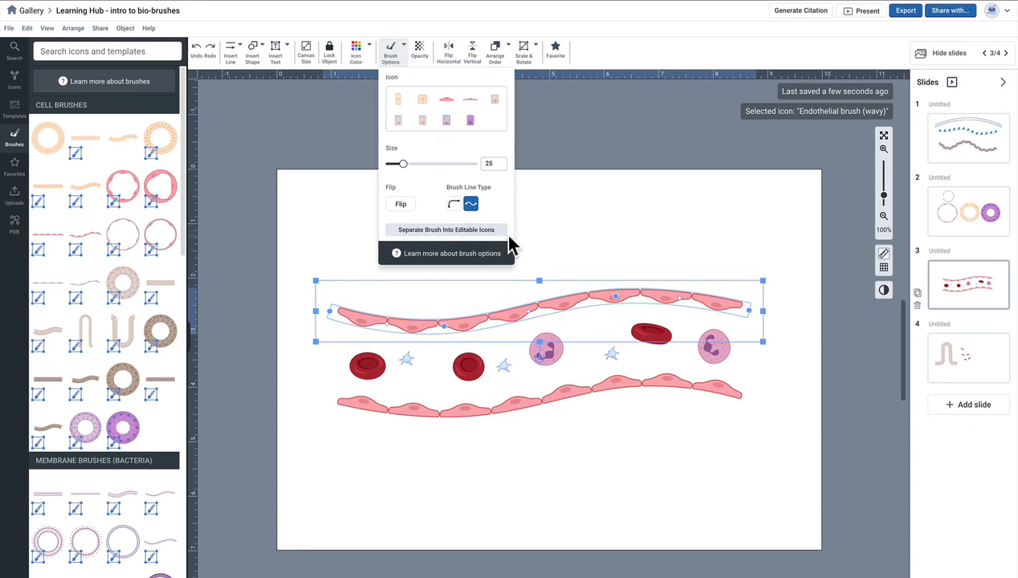
click(431, 235)
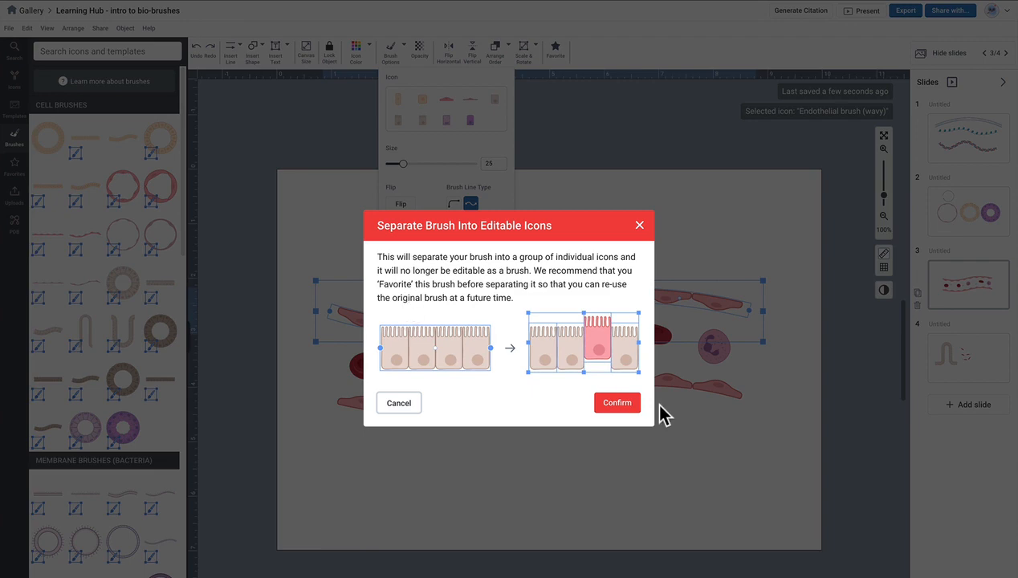
click(605, 402)
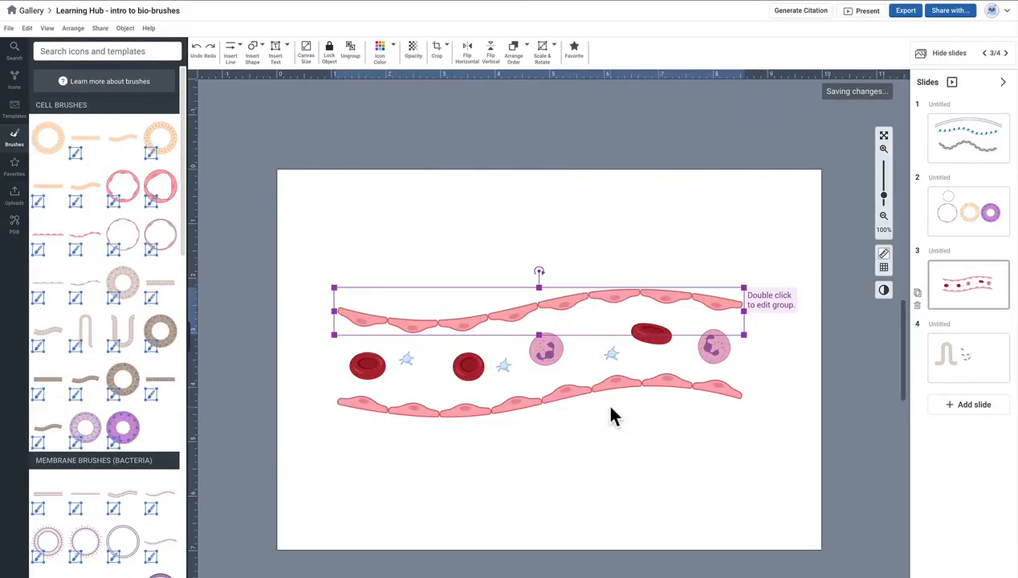
mouse_move(625, 298)
mouse_down()
mouse_move(625, 225)
mouse_move(626, 303)
mouse_up()
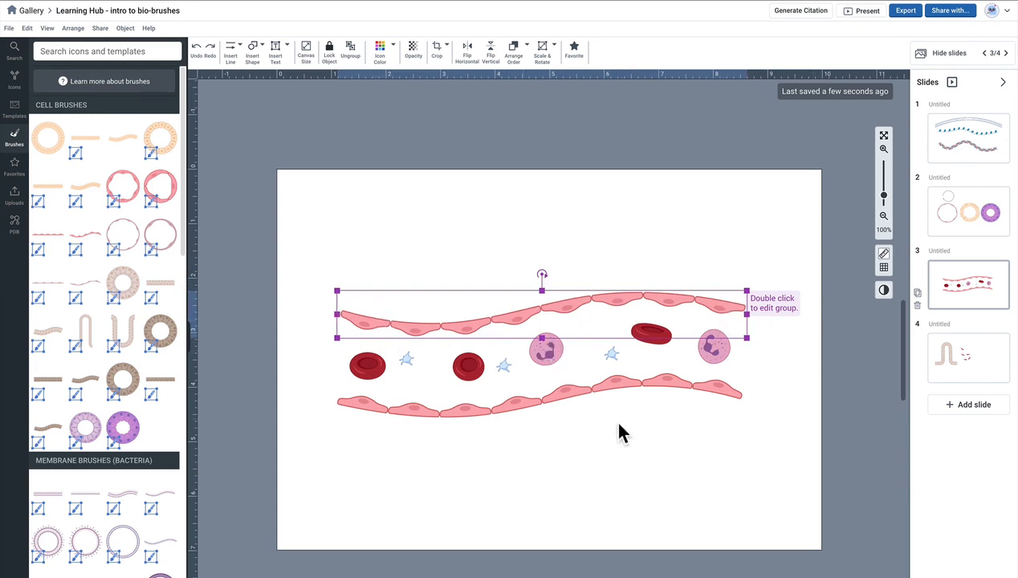
Raise the right crest of the lower endothelial brush slightly, and ungroup the upper wall into individual cells
click(575, 393)
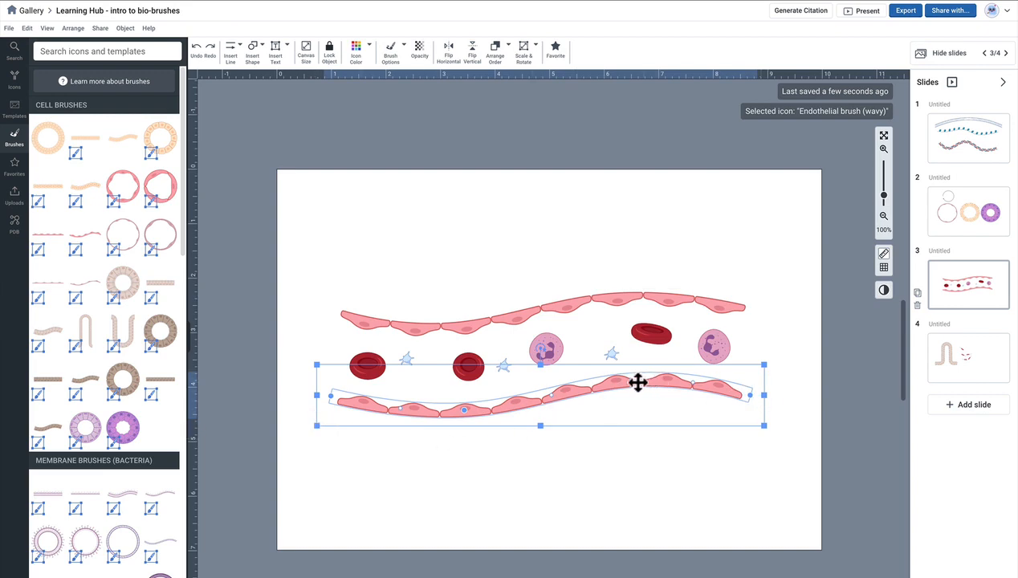
mouse_move(637, 380)
mouse_down()
mouse_move(636, 410)
mouse_move(625, 398)
mouse_move(634, 377)
mouse_up()
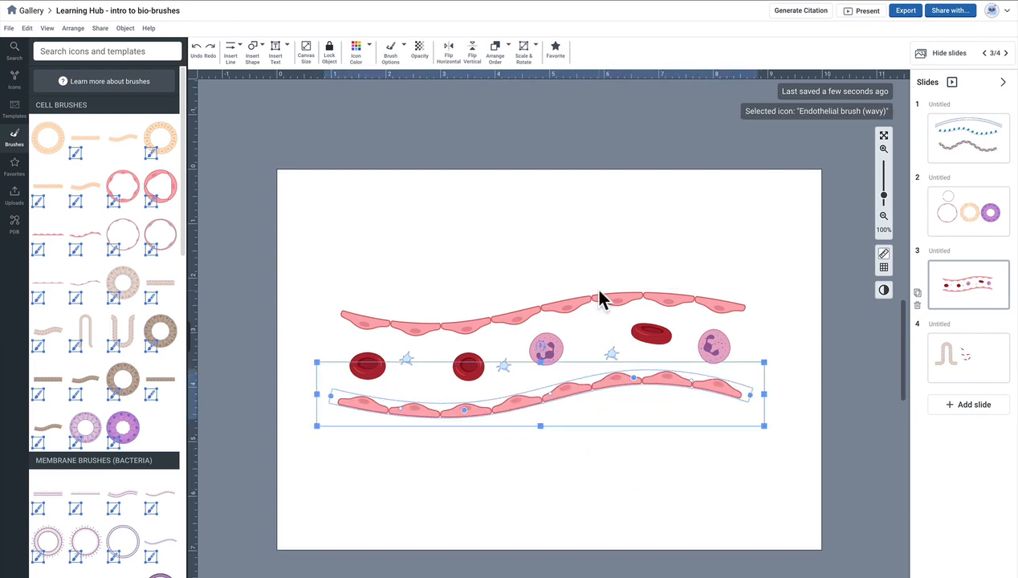
click(618, 301)
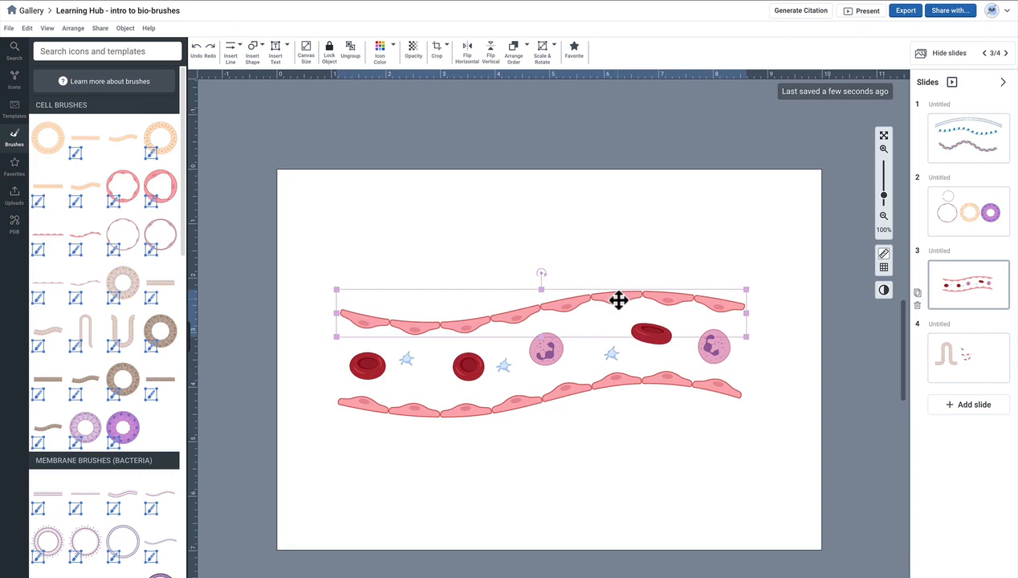
right_click(619, 301)
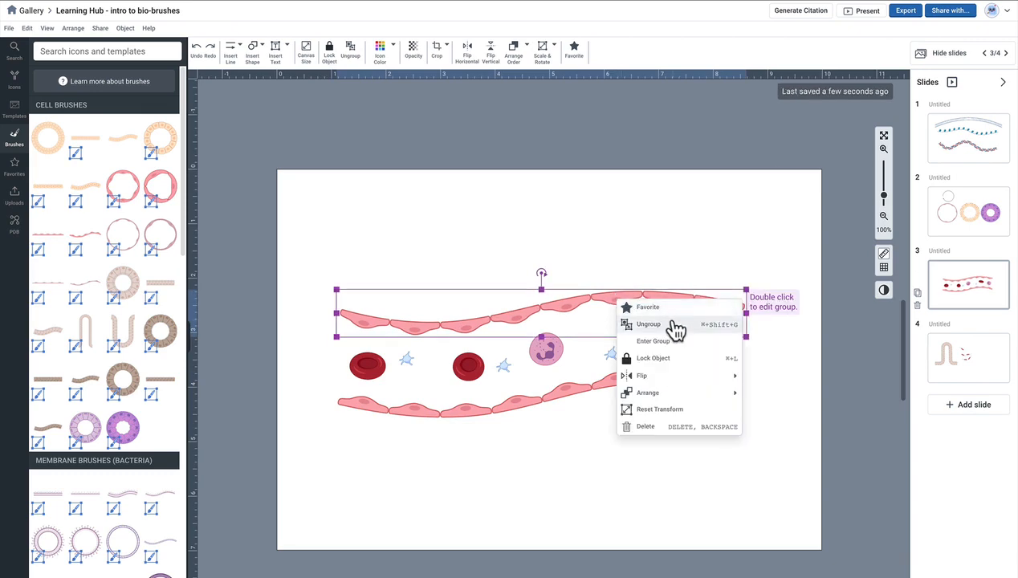
click(651, 324)
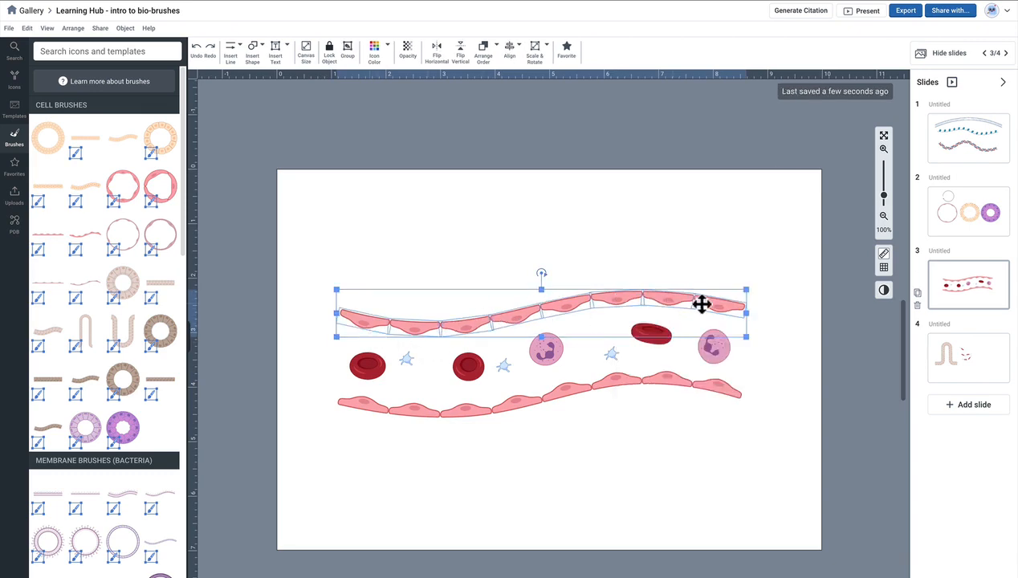
Shift the three rightmost cells of the upper vessel wall slightly right, leaving a gap before them and a smaller one after the first
click(693, 241)
click(375, 325)
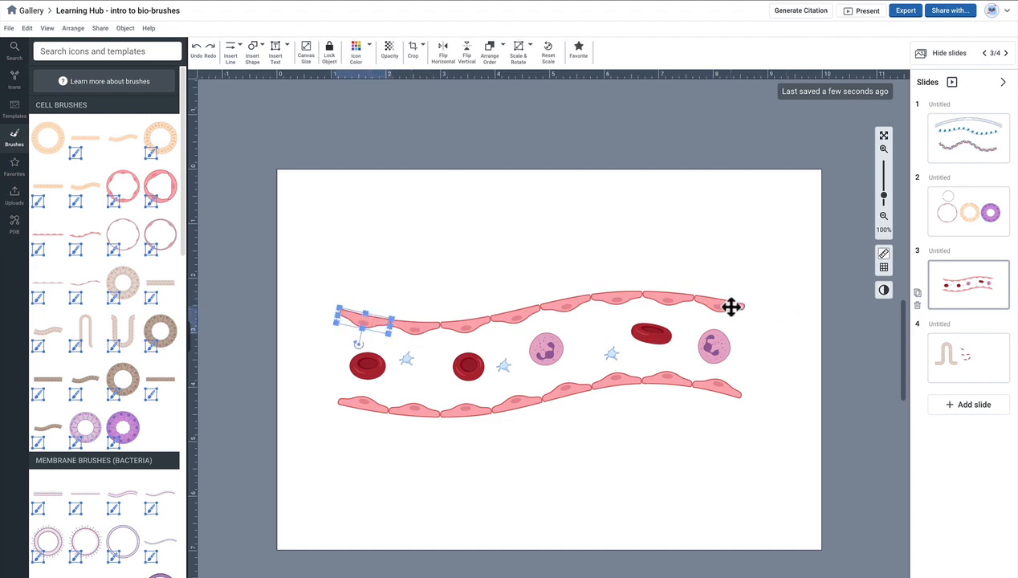
mouse_move(731, 304)
mouse_down()
mouse_move(788, 252)
mouse_move(731, 306)
mouse_up()
drag(629, 279, 751, 307)
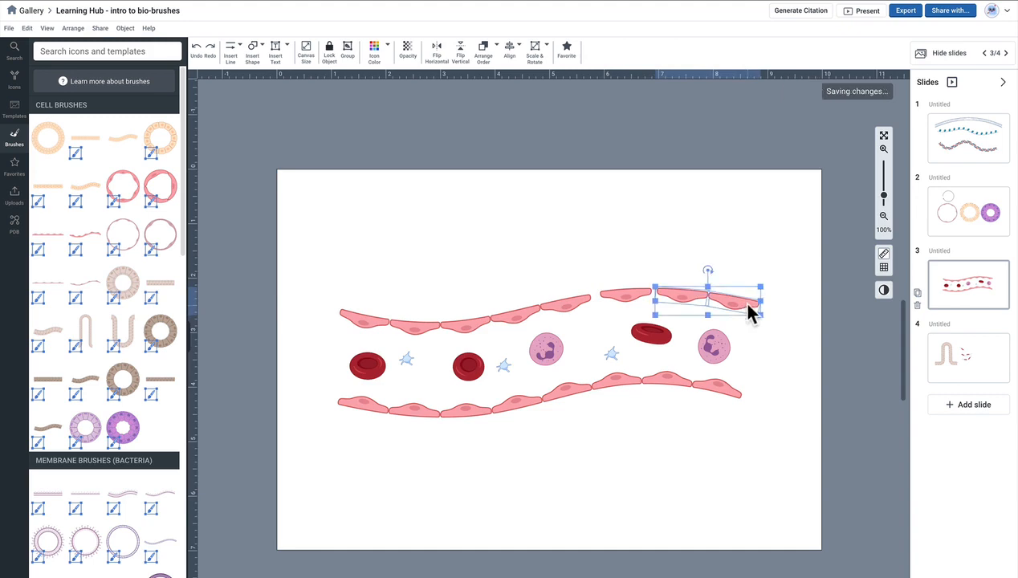
click(670, 285)
Recolor the two upper-wall cells on either side of the wider gap in light greyish beige
click(635, 293)
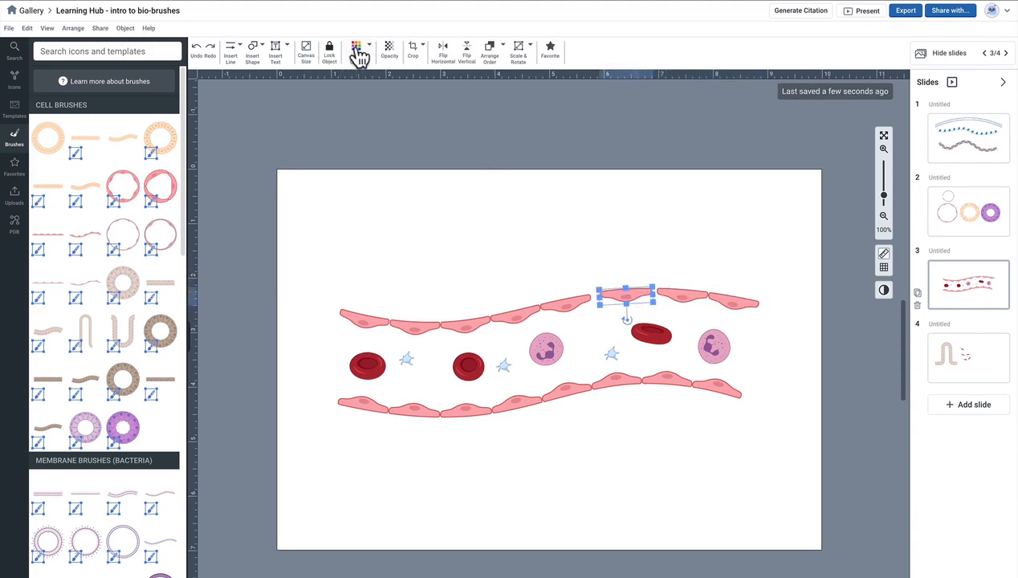
click(357, 55)
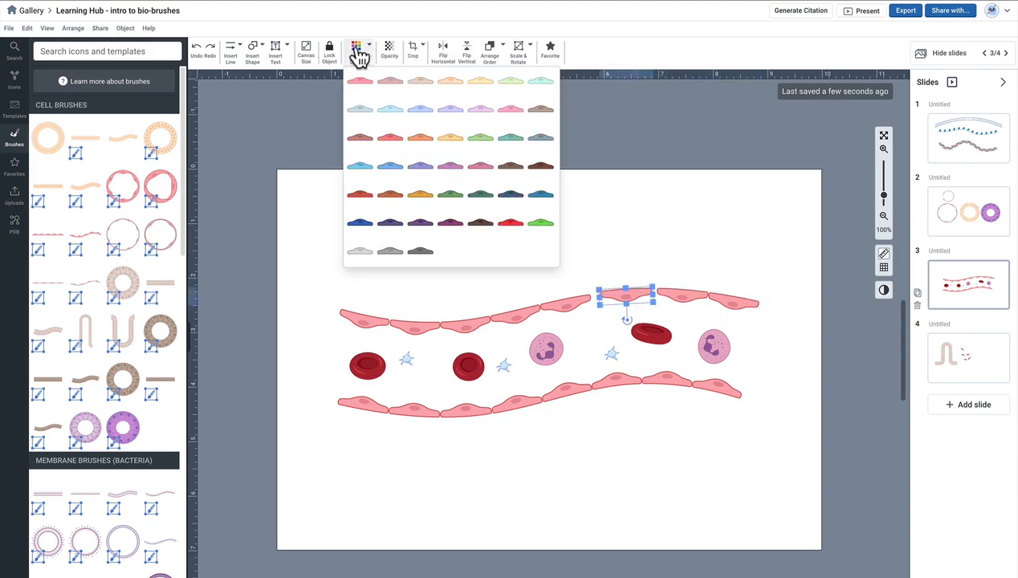
click(414, 90)
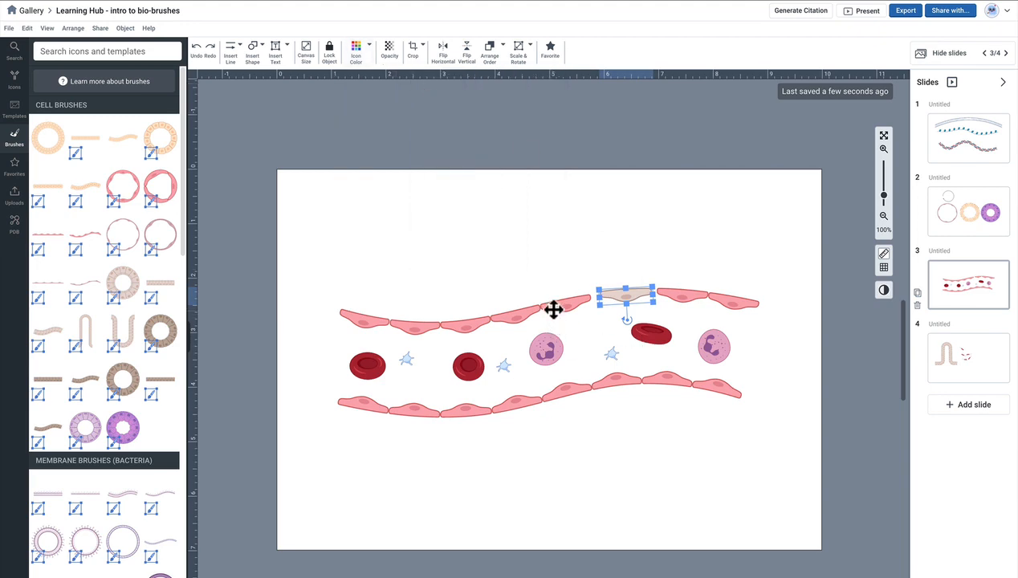
click(553, 307)
click(360, 57)
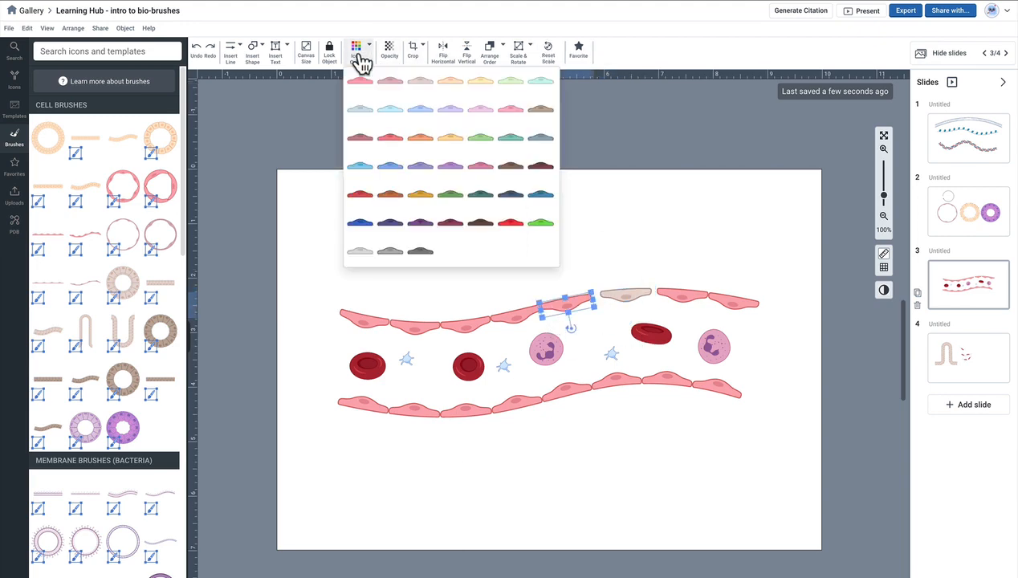
click(416, 85)
click(474, 193)
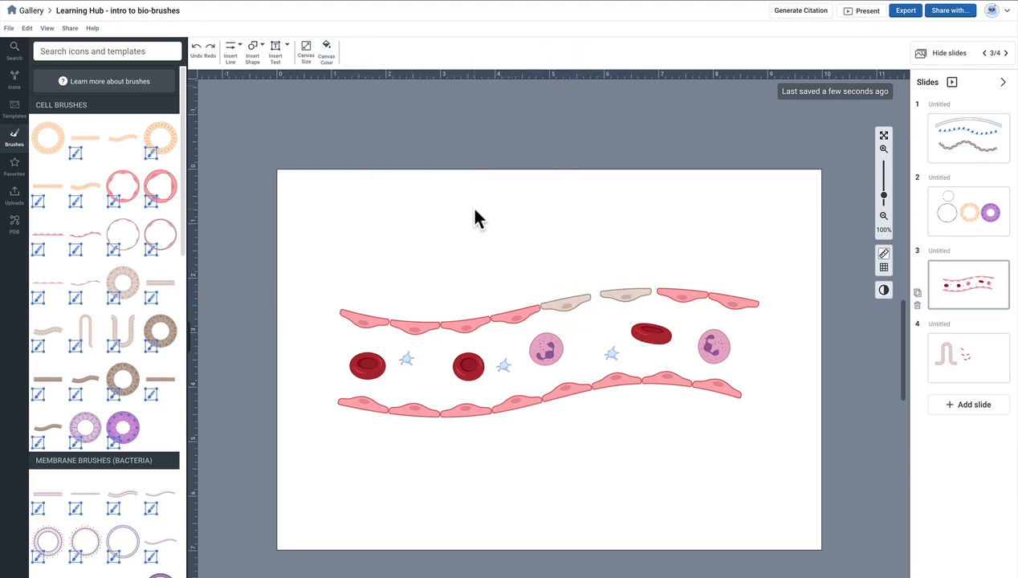
Search the icon library for "neutrophil"
click(112, 51)
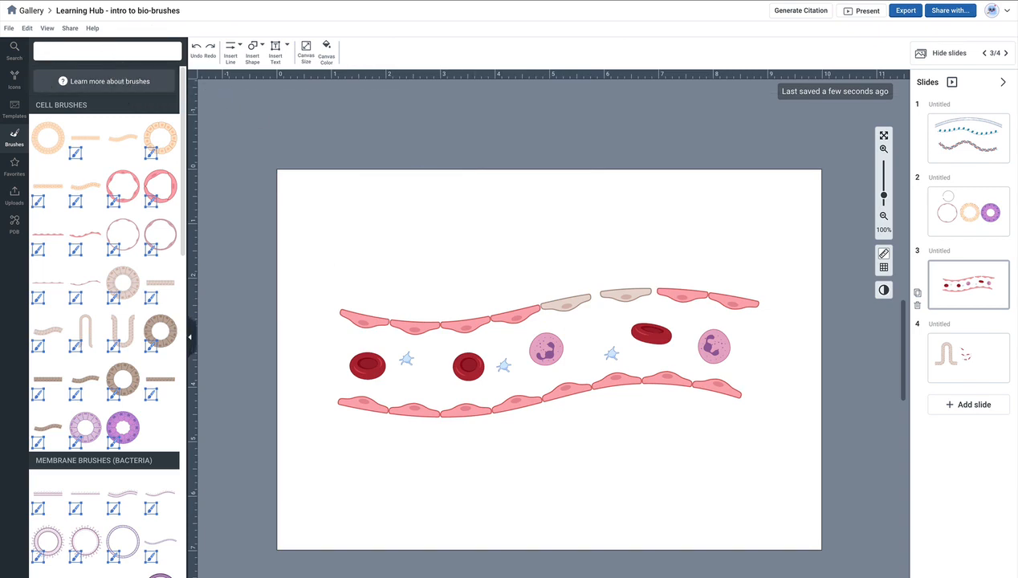
text(neu)
text(tro)
key(BackSpace)
text(rophil)
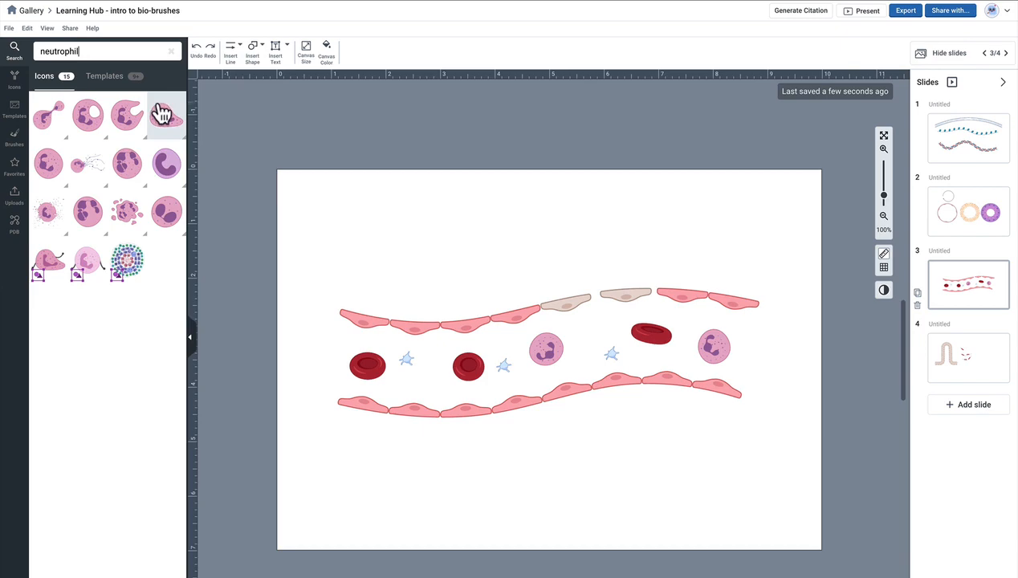
Place a crawling neutrophil on the upper wall just left of the gap, tilted along it, and a round neutrophil farther left
drag(161, 114, 548, 250)
drag(527, 285, 537, 287)
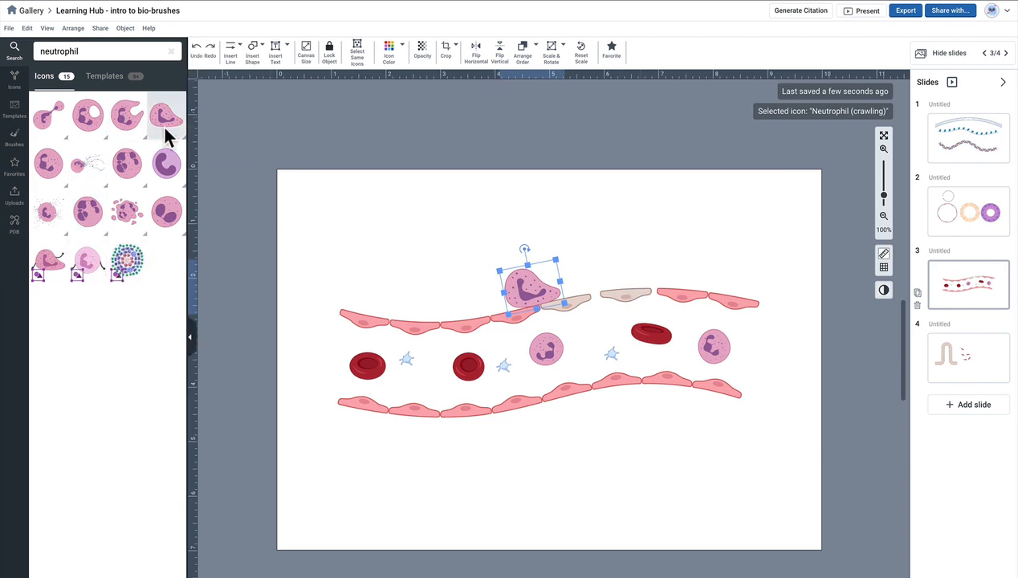
drag(59, 164, 424, 299)
drag(454, 267, 445, 275)
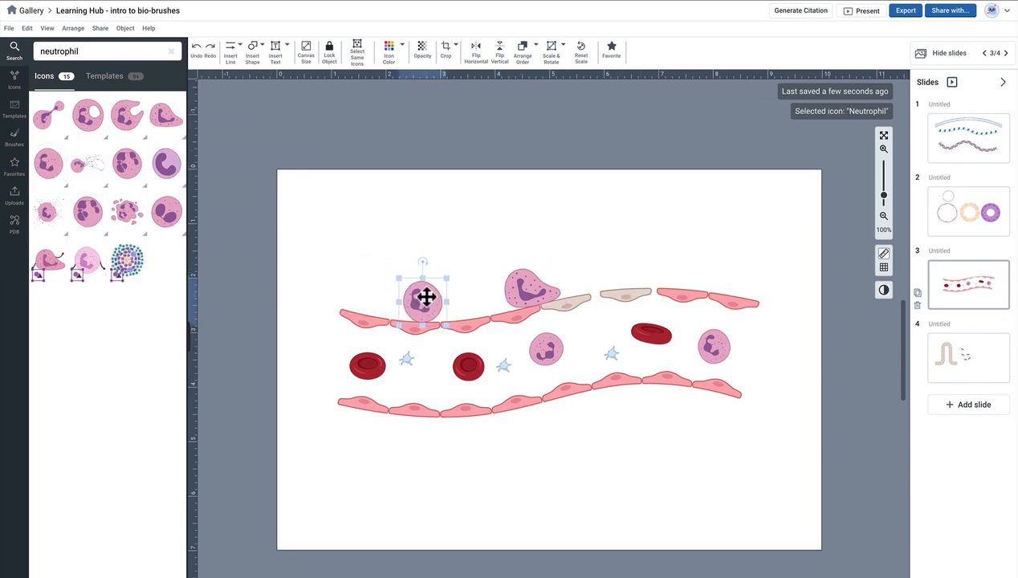
Add a squeezing neutrophil, rotated upright, so that it passes through the gap between the two beige cells
drag(54, 127, 545, 271)
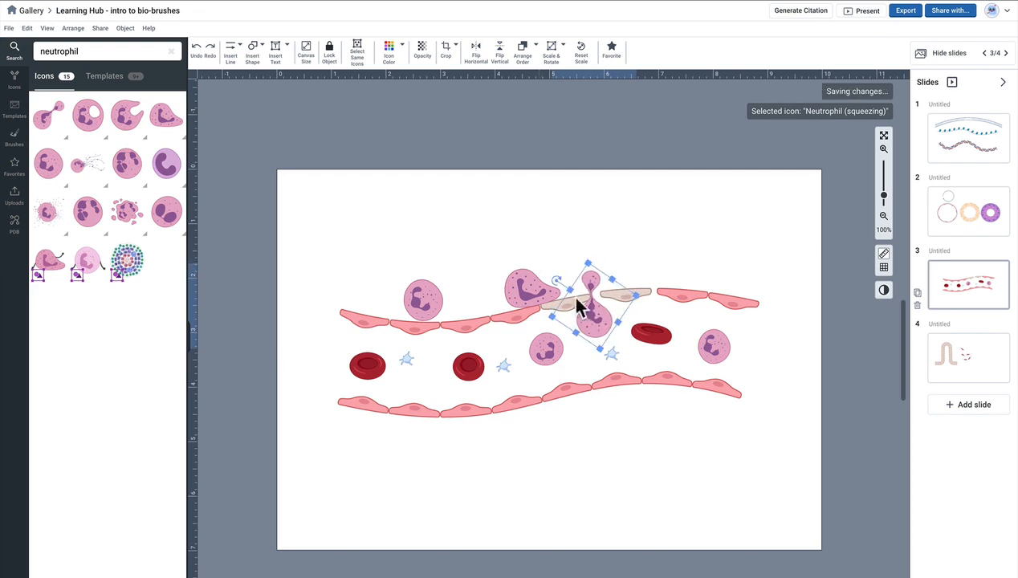
drag(599, 318, 604, 322)
click(466, 267)
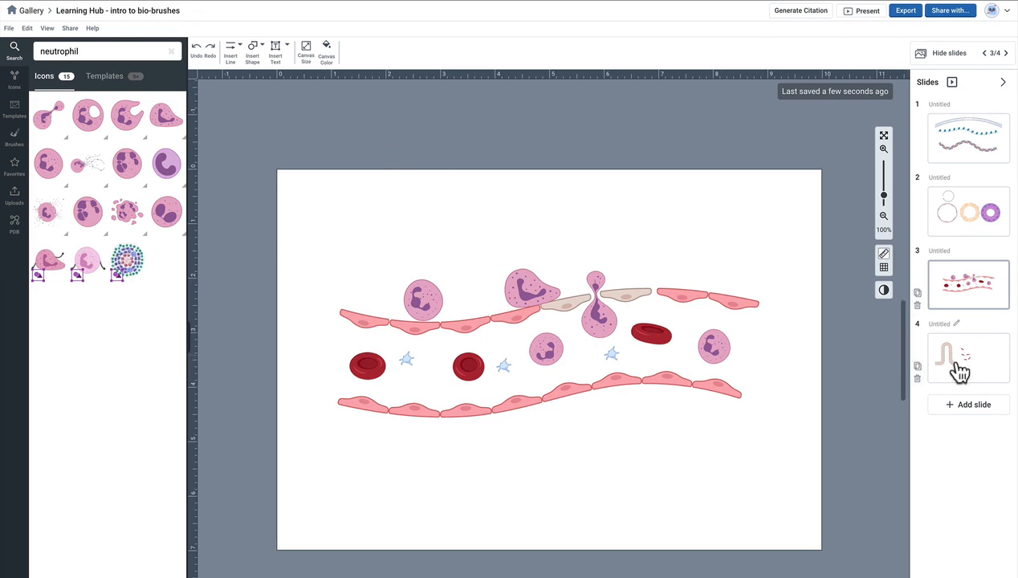
On slide 4, extend the right end of the enterocyte brush horizontally past the right edge of the canvas and level it
click(986, 376)
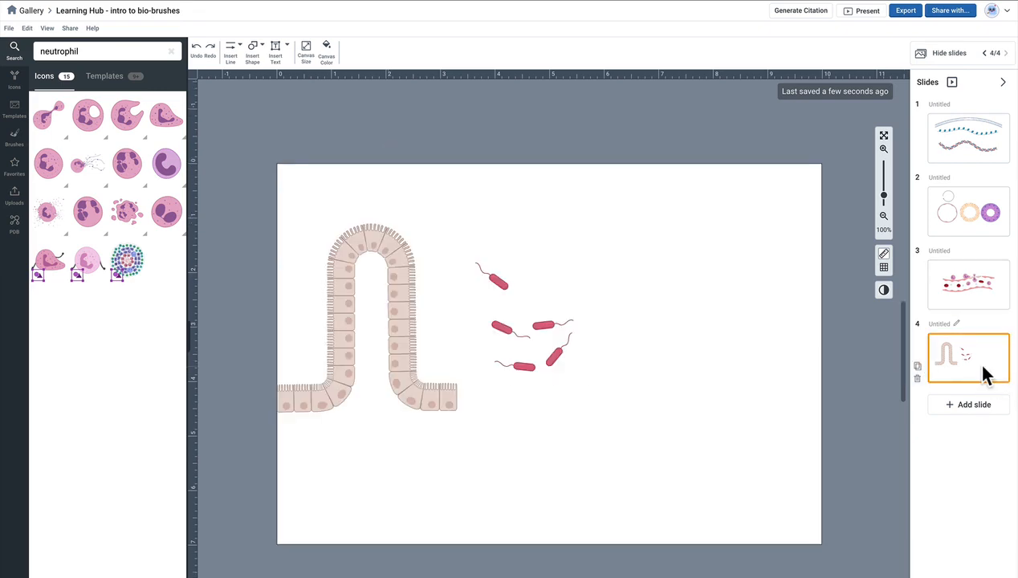
click(416, 394)
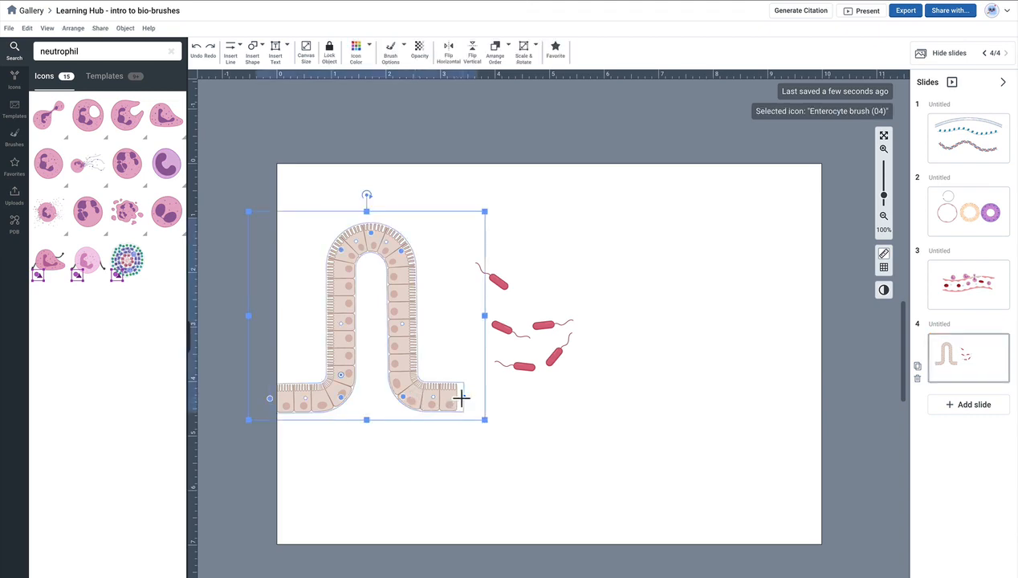
mouse_move(461, 398)
mouse_down()
mouse_move(616, 406)
mouse_move(833, 393)
mouse_up()
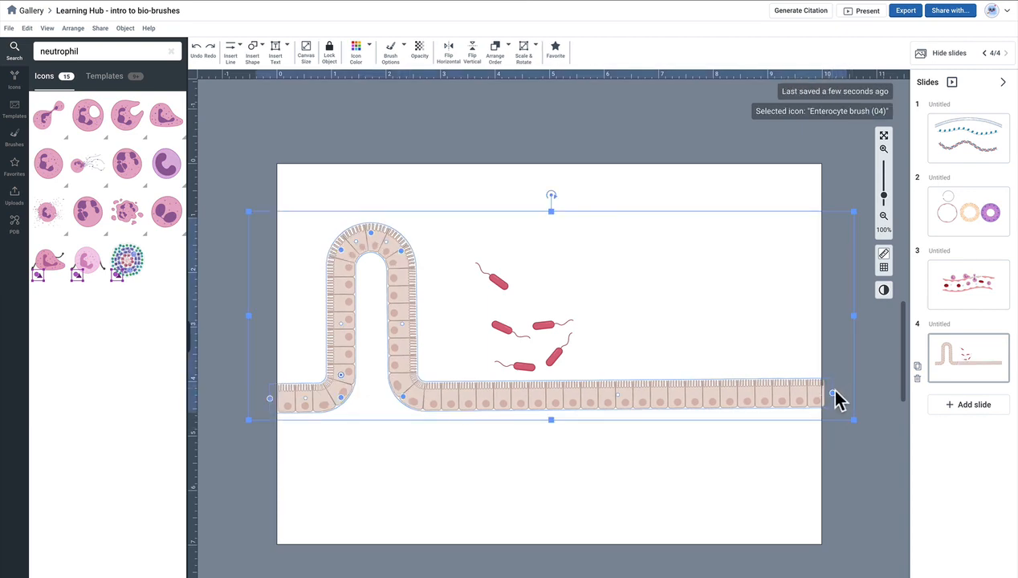
drag(833, 392, 833, 396)
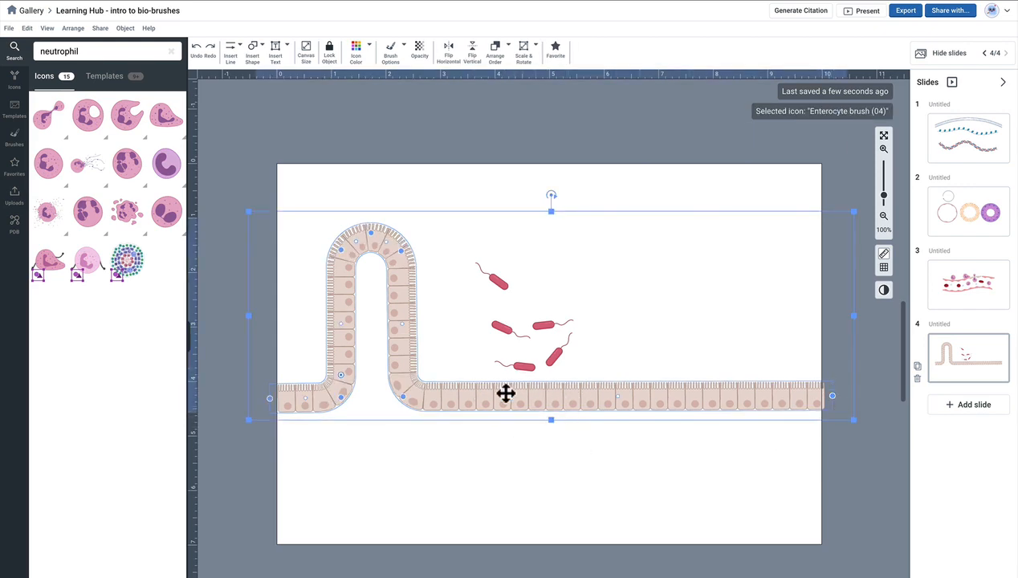
Separate the enterocyte brush into editable icons and ungroup it into individual cells
click(395, 58)
click(423, 240)
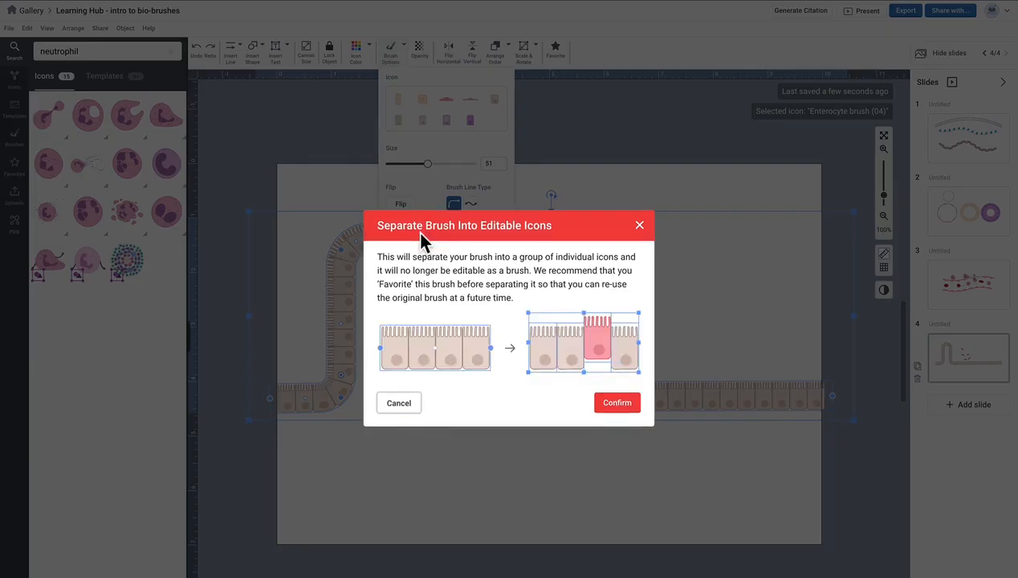
click(609, 402)
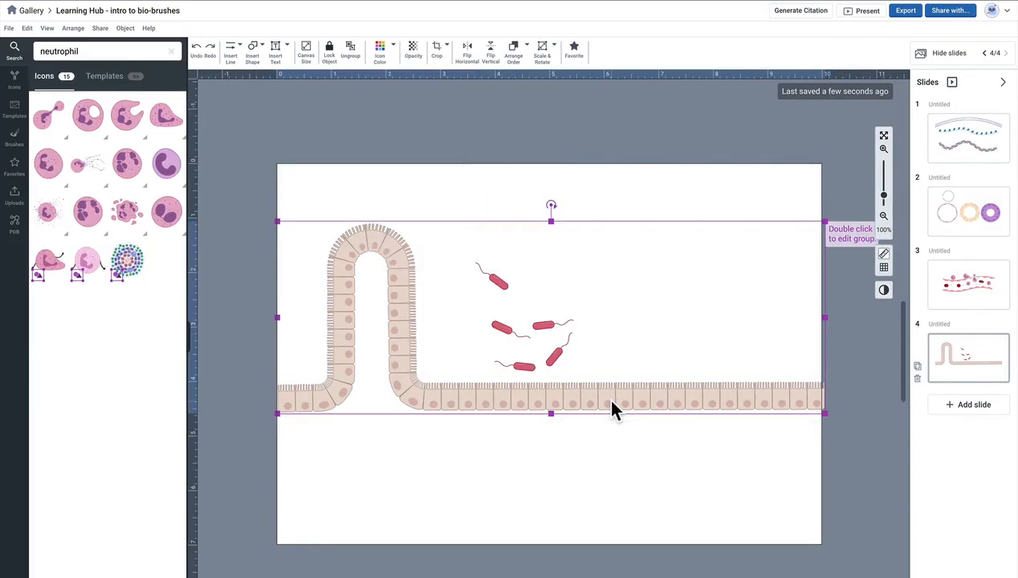
right_click(611, 402)
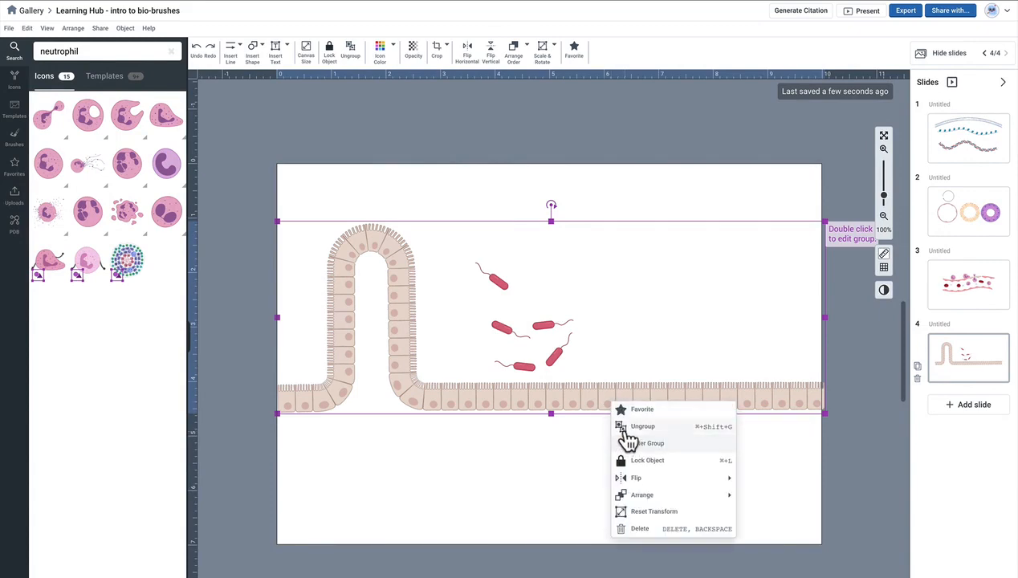
click(626, 430)
Shift the right-hand enterocytes in the horizontal row to the right, isolating one cell with a small gap on each side
click(580, 435)
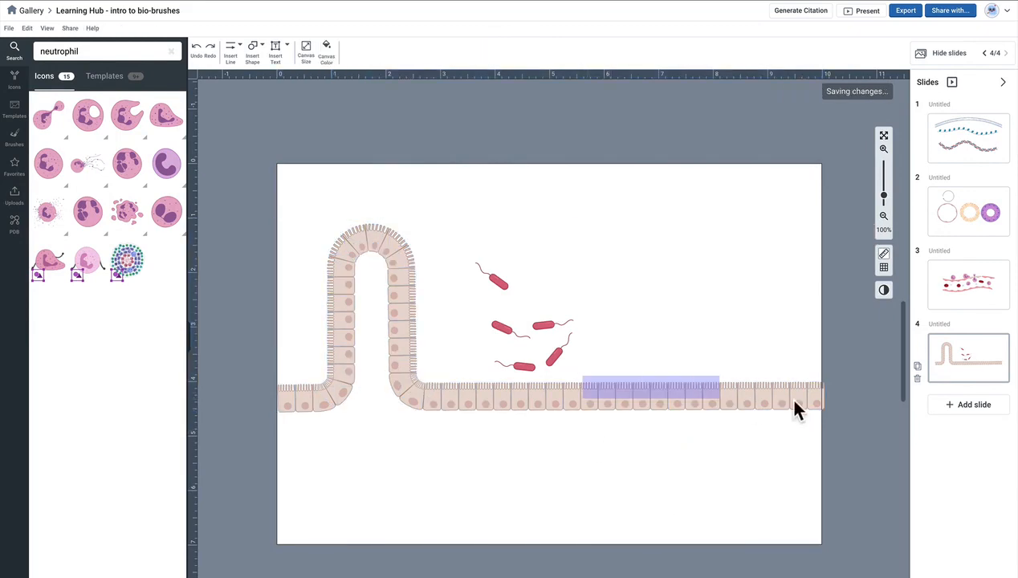
click(719, 404)
drag(675, 403, 683, 402)
drag(618, 377, 827, 401)
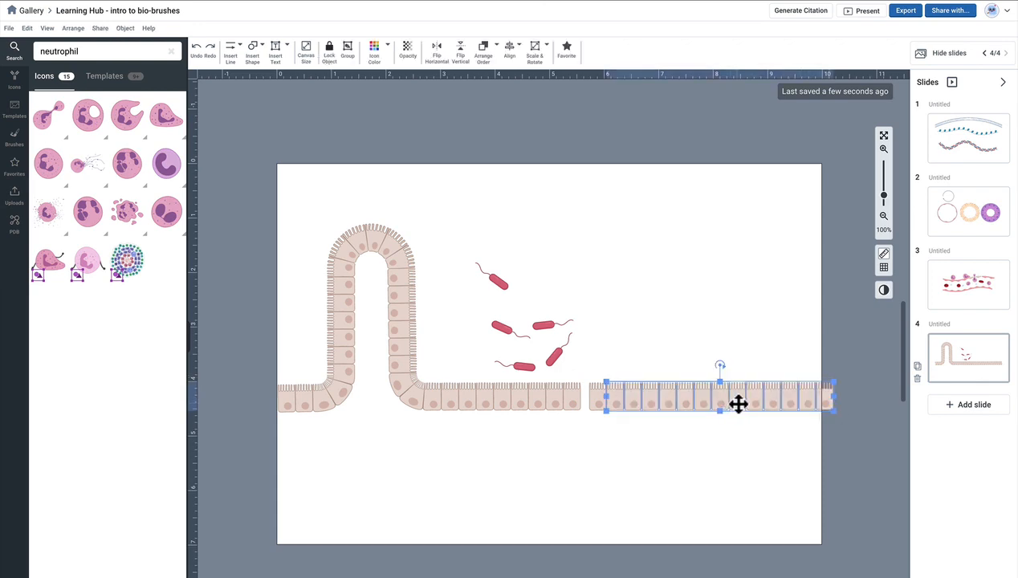
key(Right)
key(Right)
key(Right)
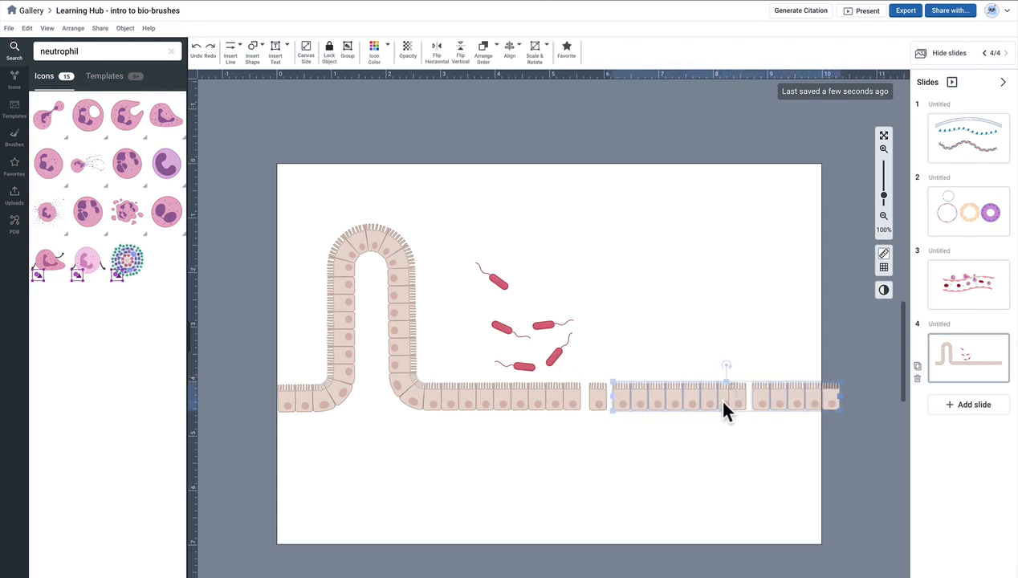
Move the misplaced enterocyte in the shifted section slightly right to close the stray gap in the row
click(737, 407)
click(737, 406)
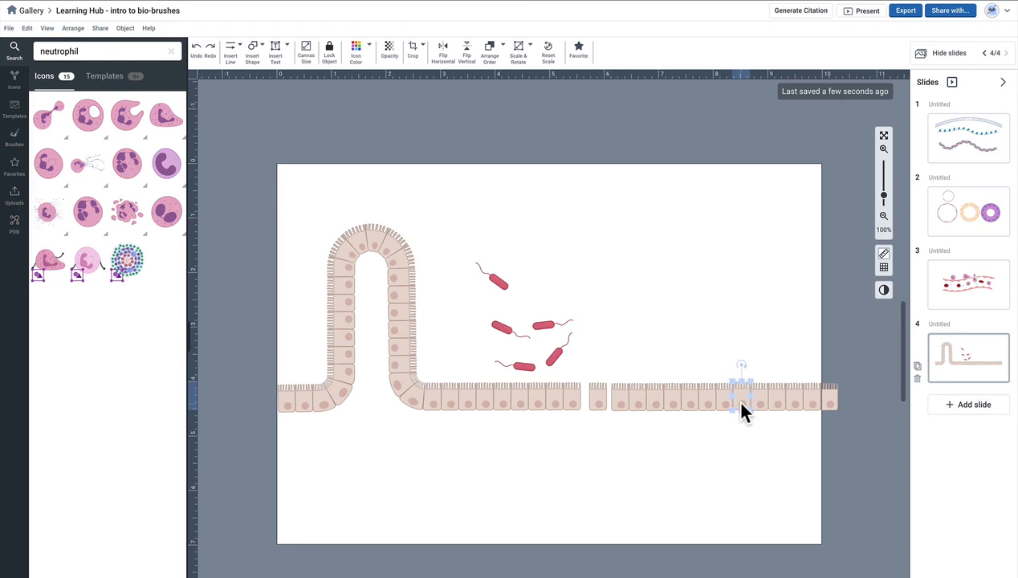
click(699, 427)
Recolor the isolated enterocyte and its two neighbors with the dusty red variant that has uneven microvilli
click(599, 401)
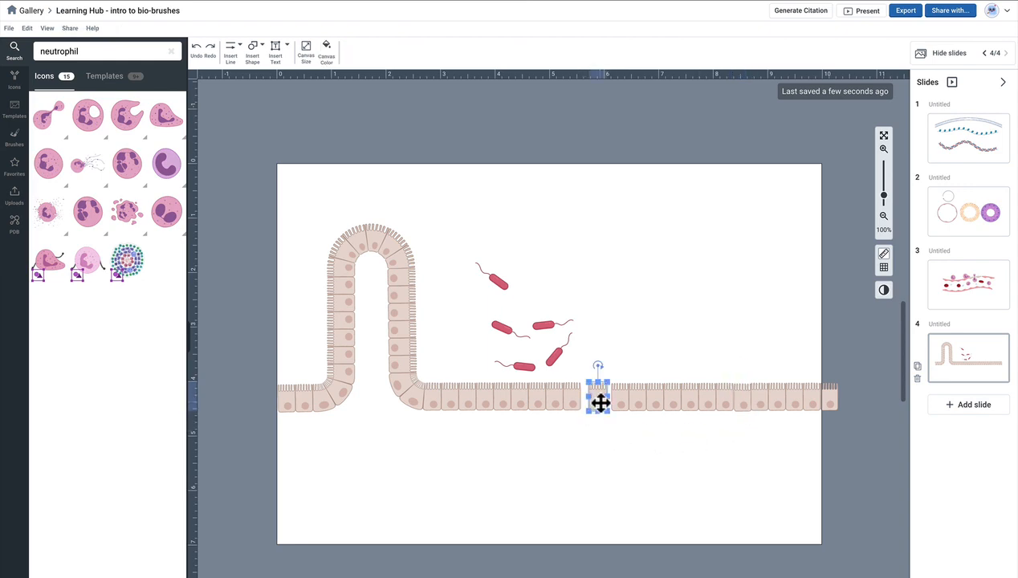
drag(574, 379, 621, 397)
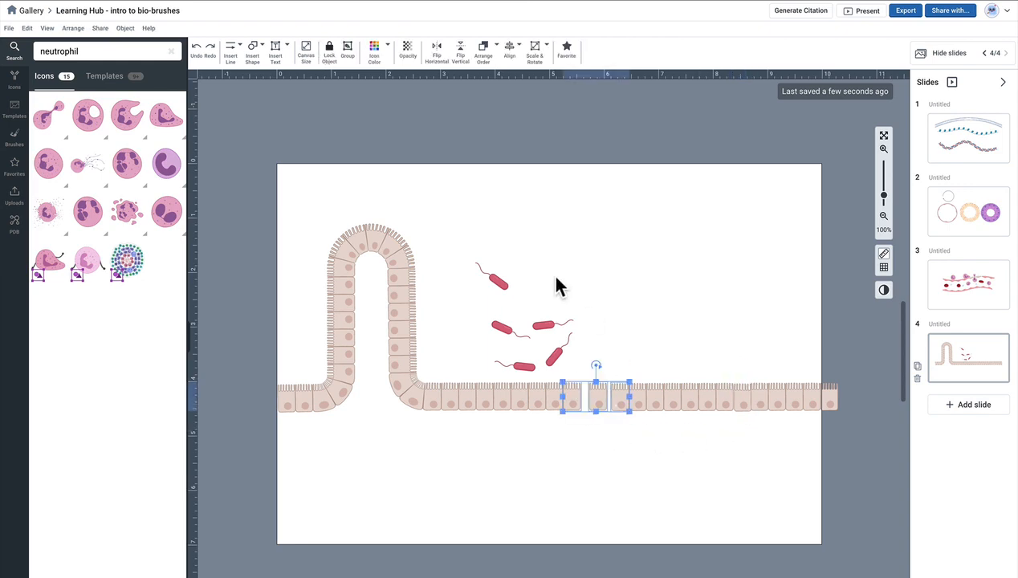
click(383, 50)
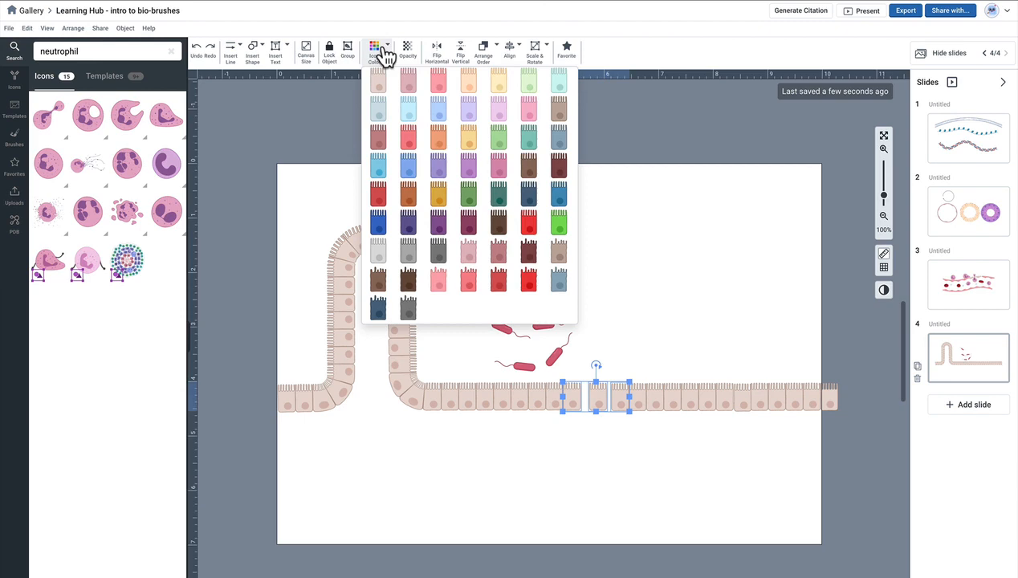
click(499, 255)
Change the isolated middle enterocyte to the dark maroon variant with uneven microvilli
click(601, 407)
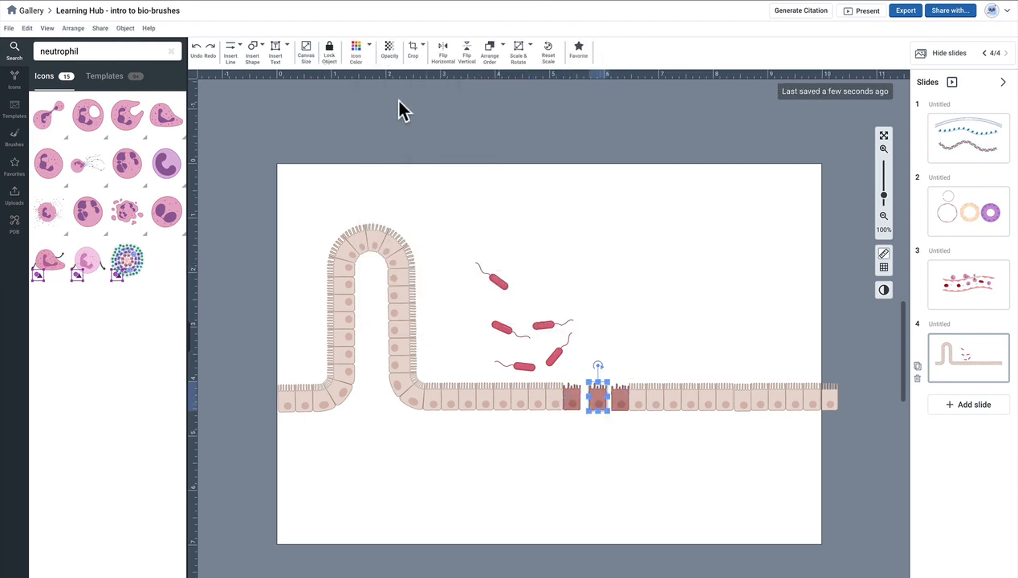
click(366, 60)
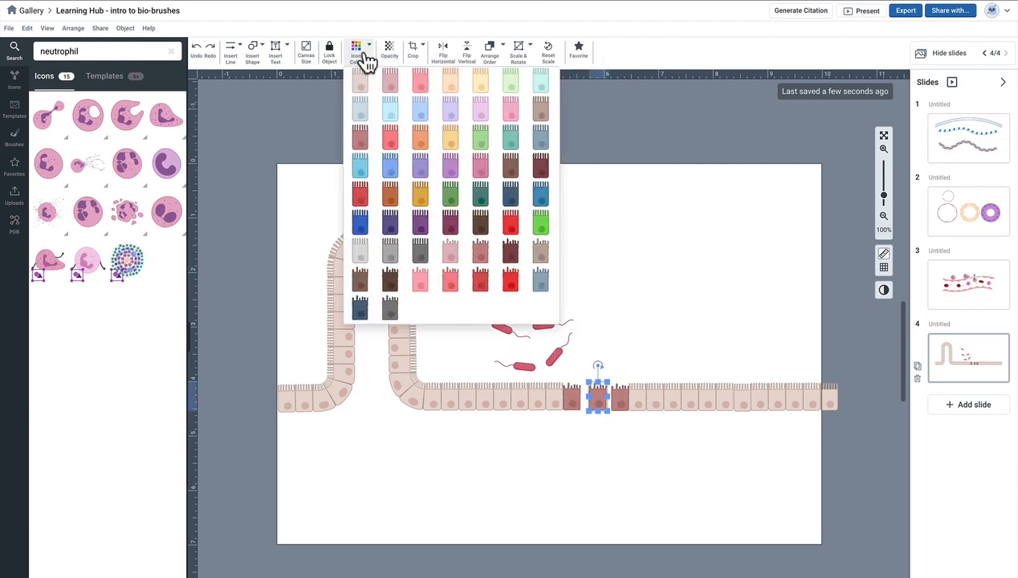
click(511, 254)
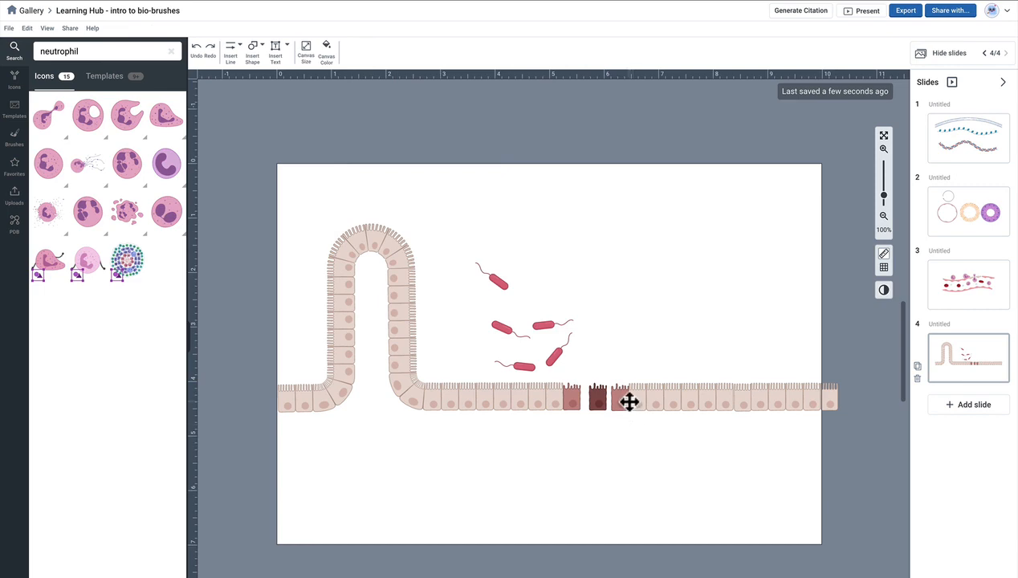